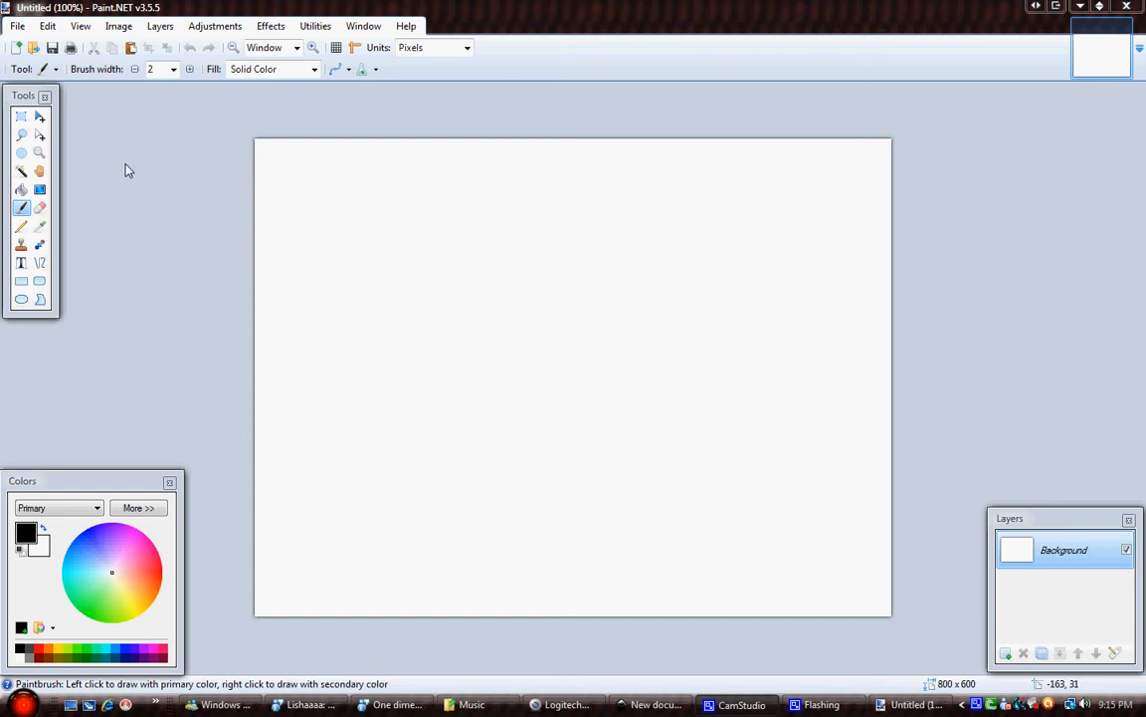
Step: Select a rectangular area of about 316 x 188 pixels mid-canvas, ready it for moving its pixels, and deselect it
click(22, 117)
drag(440, 276, 691, 424)
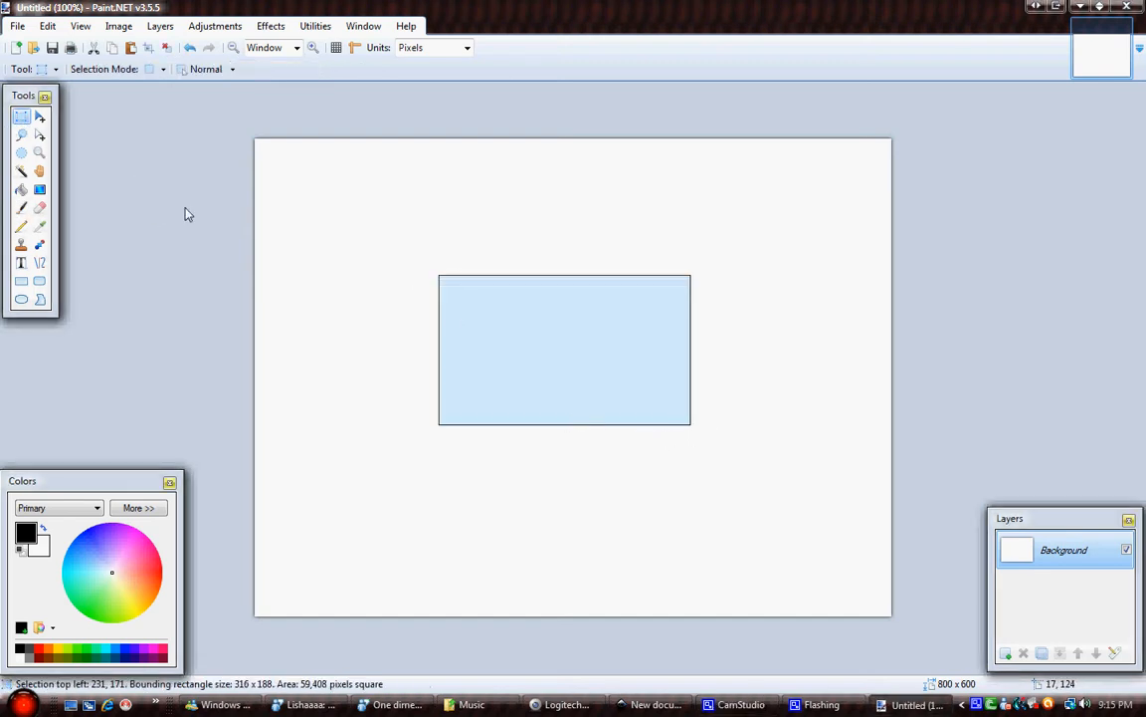
click(40, 117)
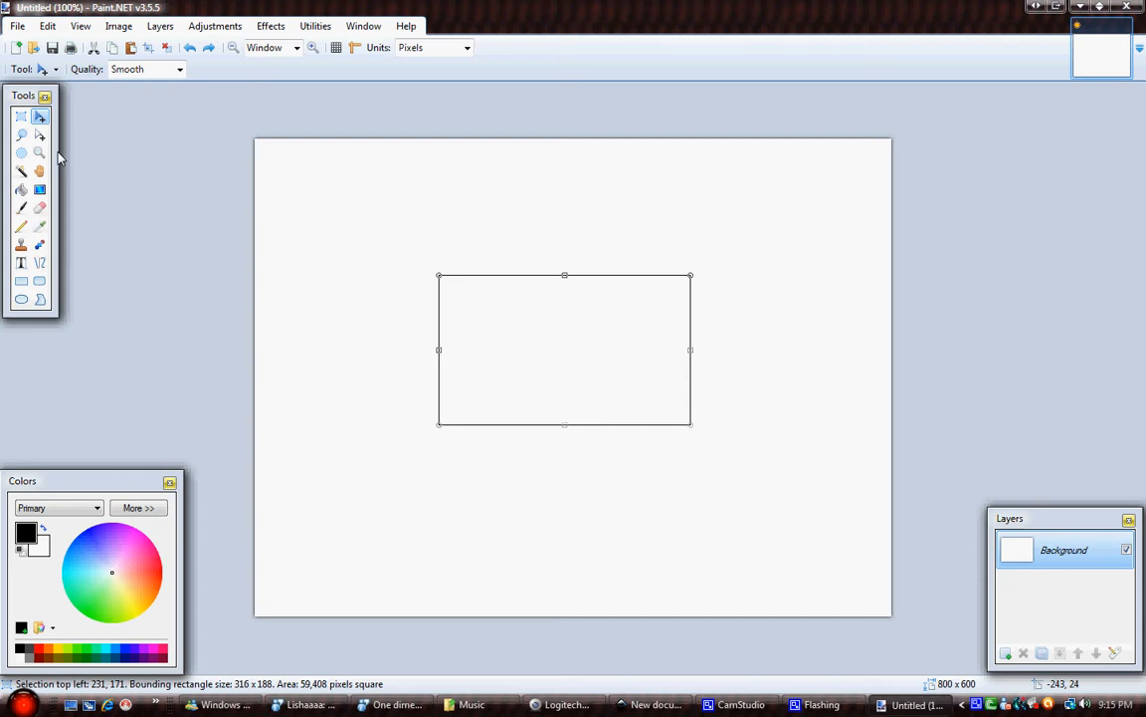
key(ctrl+d)
Step: Draw a freeform Lasso selection of about 567 x 505 pixels across the canvas and deselect it
click(21, 135)
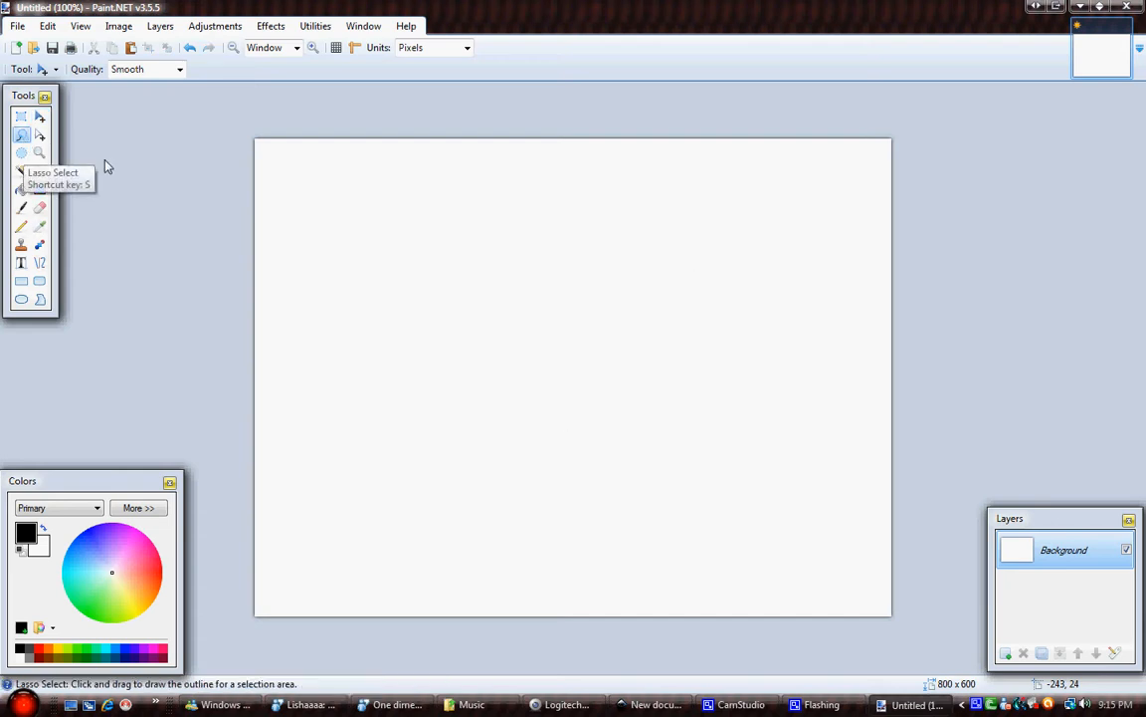
mouse_move(545, 227)
mouse_down()
mouse_move(481, 412)
mouse_move(824, 552)
mouse_move(673, 268)
mouse_move(593, 183)
mouse_up()
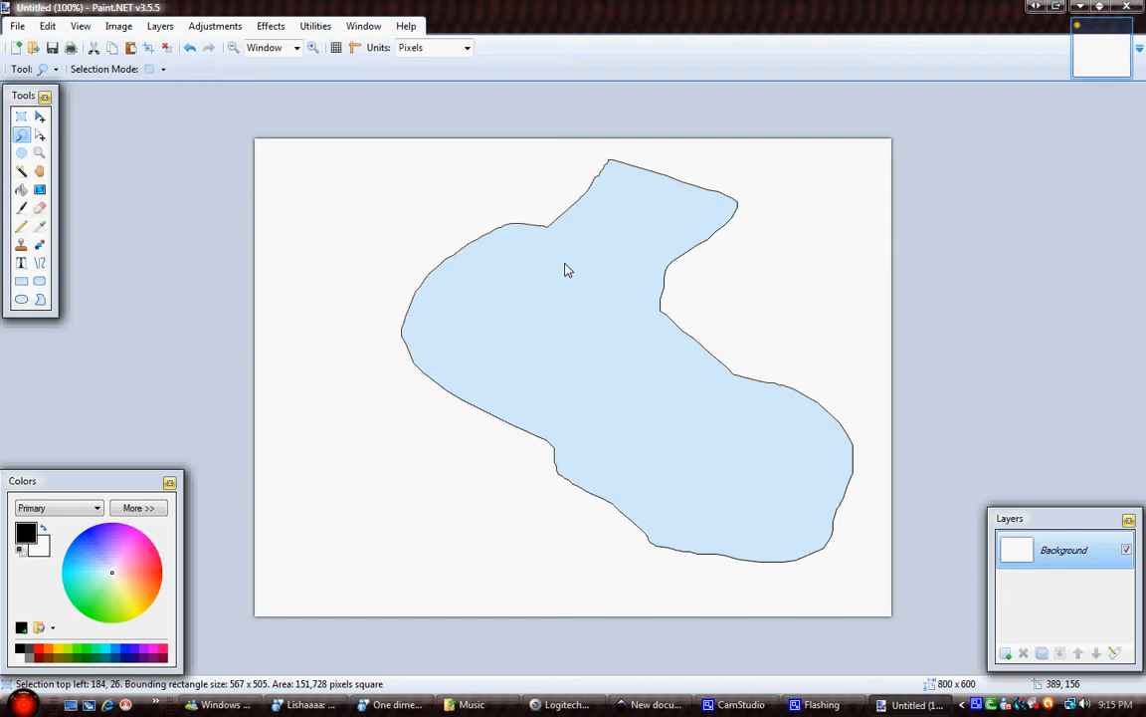
key(ctrl+d)
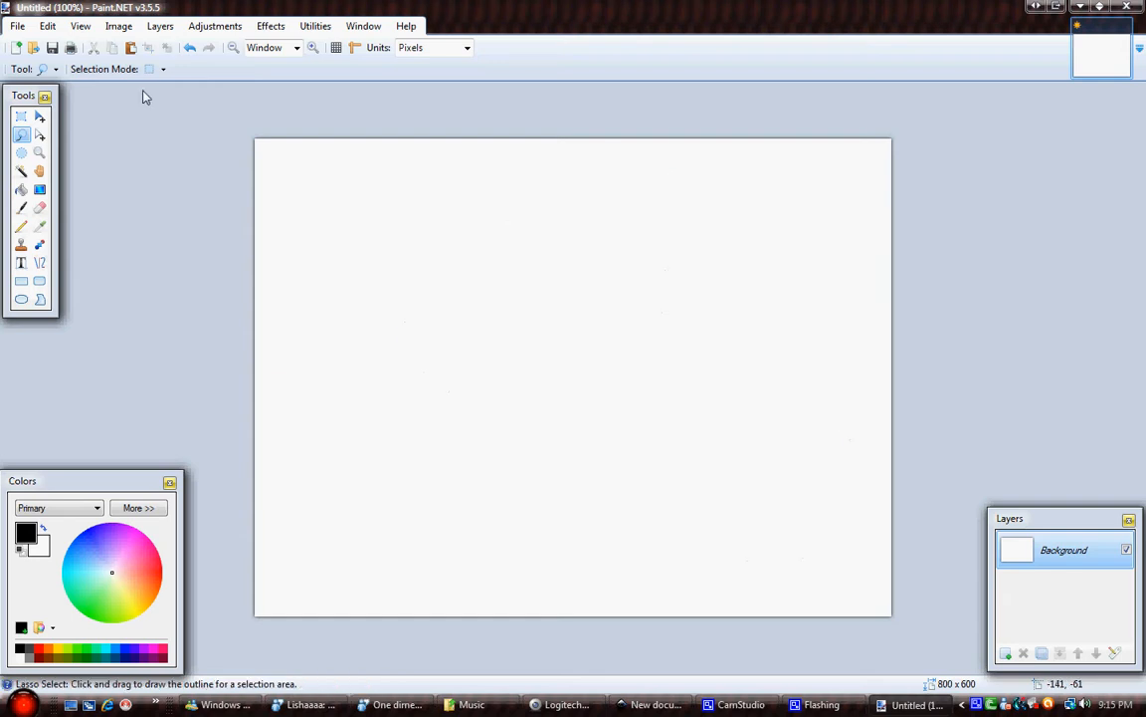
Step: Shift the full-canvas selection outline down and to the left with Move Selection, and undo the shift
click(40, 138)
drag(515, 292, 502, 323)
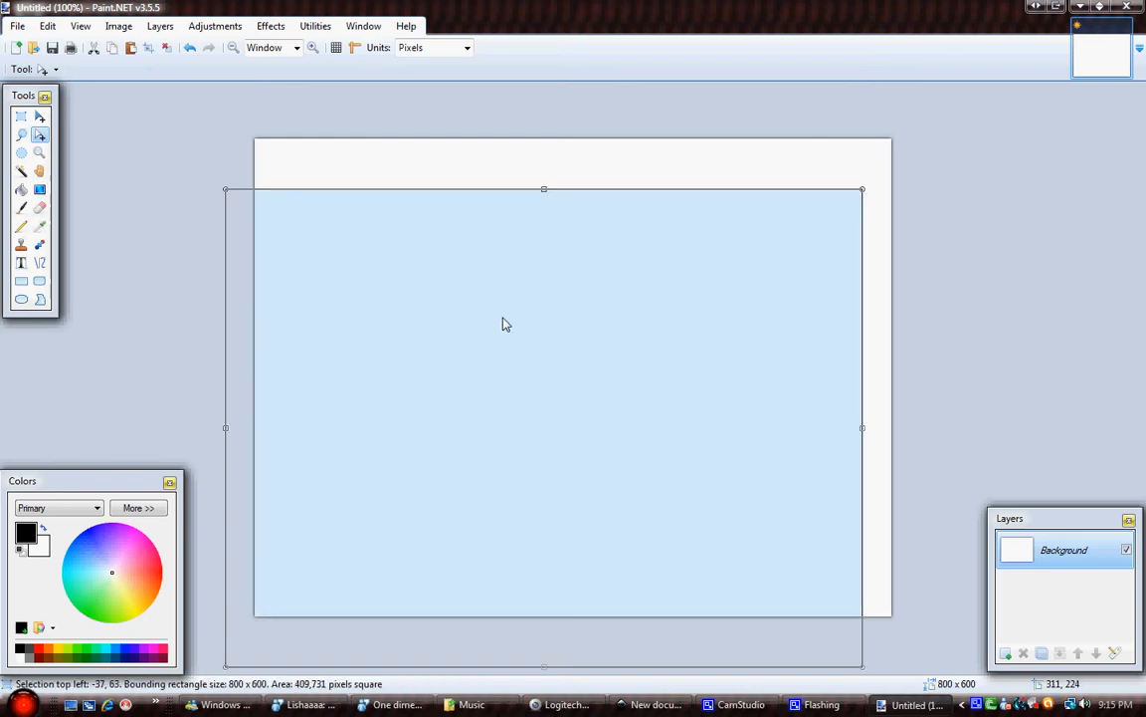
key(ctrl+z)
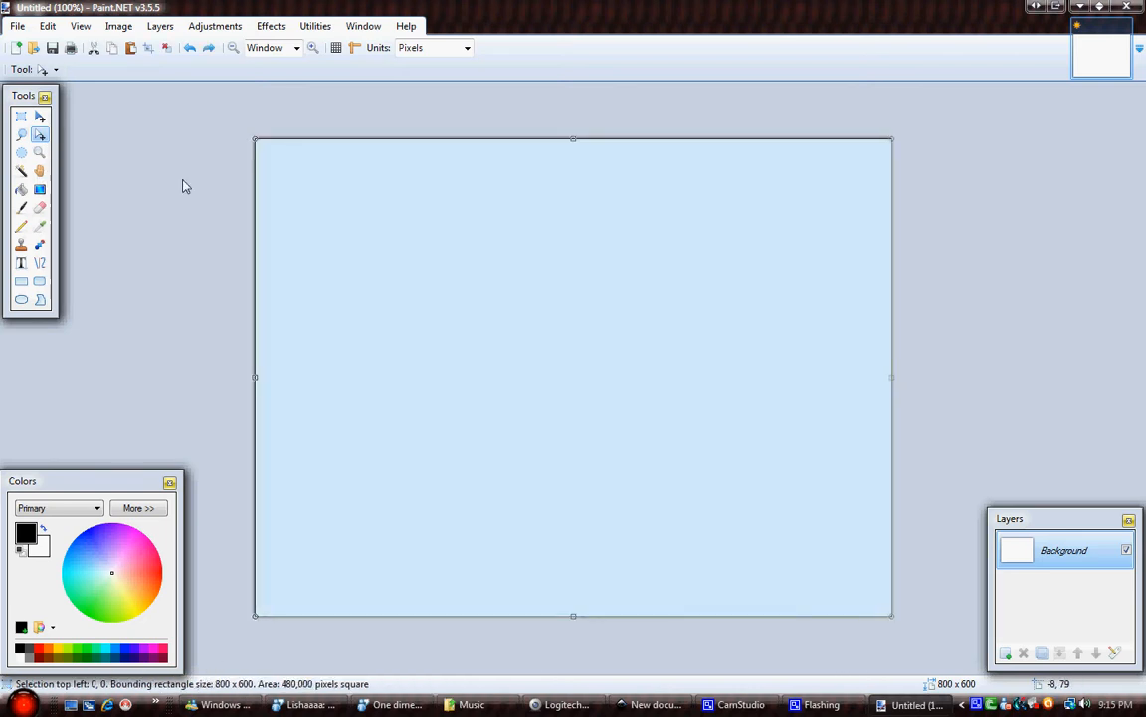
Step: Draw a wide elliptical selection from the canvas centre toward its lower right with Ellipse Select, and undo it
click(23, 157)
drag(478, 283, 807, 500)
key(ctrl+z)
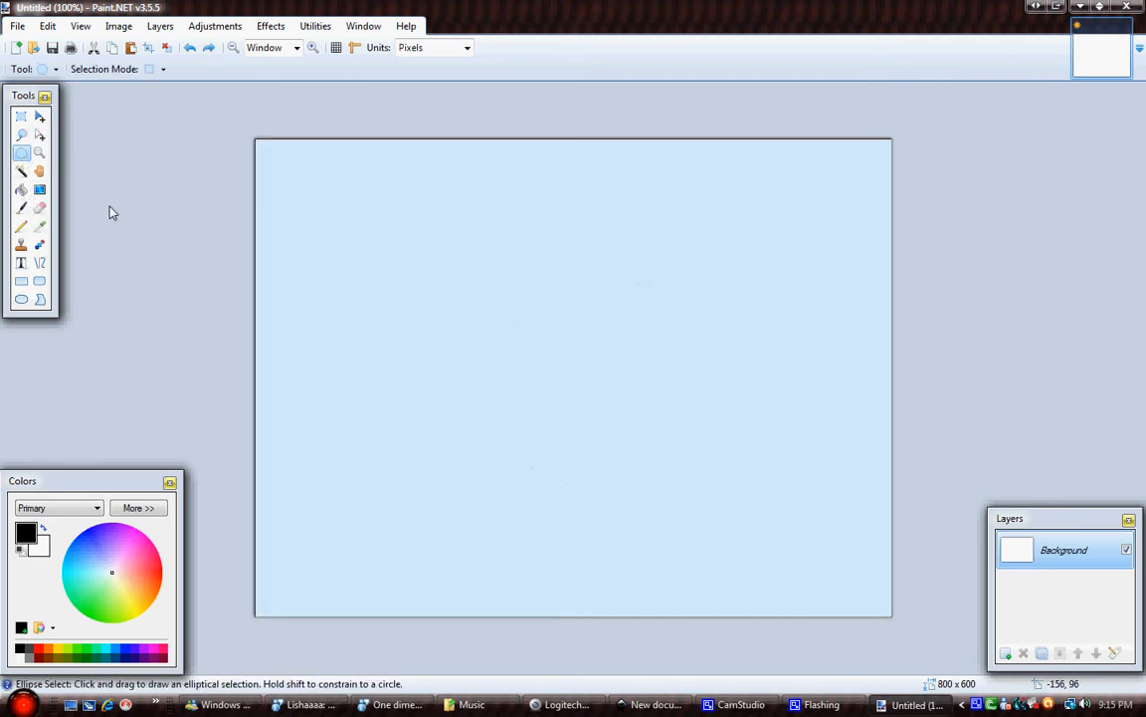
Step: Examine the canvas at several magnifications with the Zoom tool, zooming in and back out to 98%
click(42, 155)
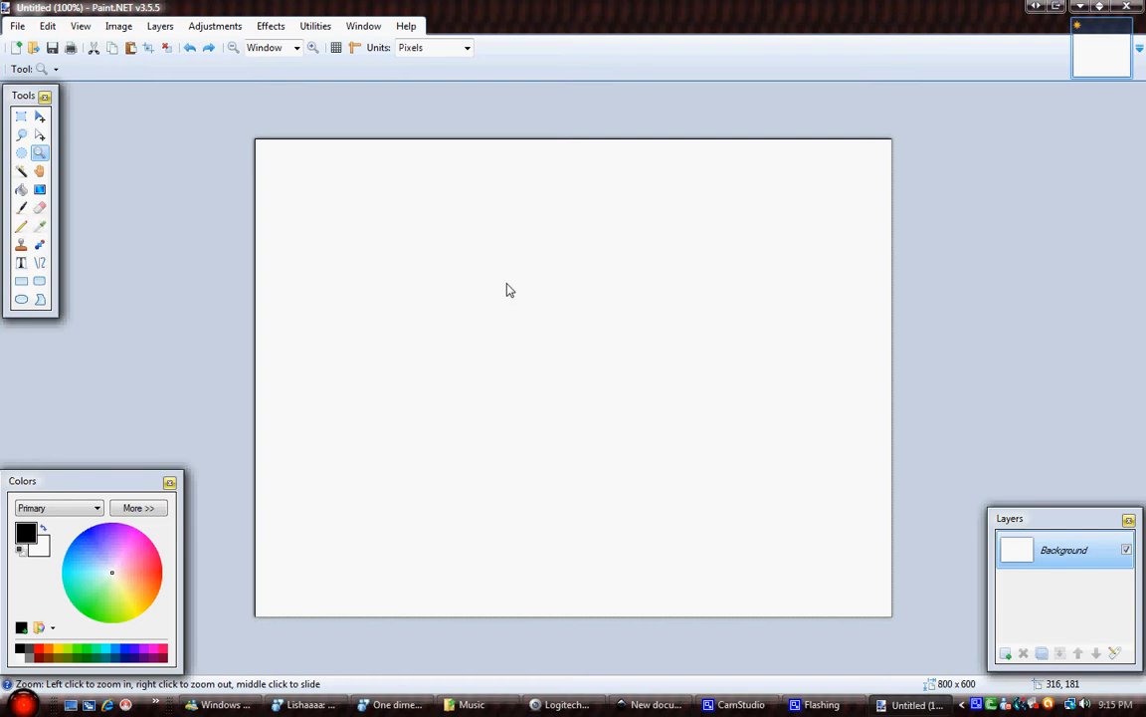
click(537, 312)
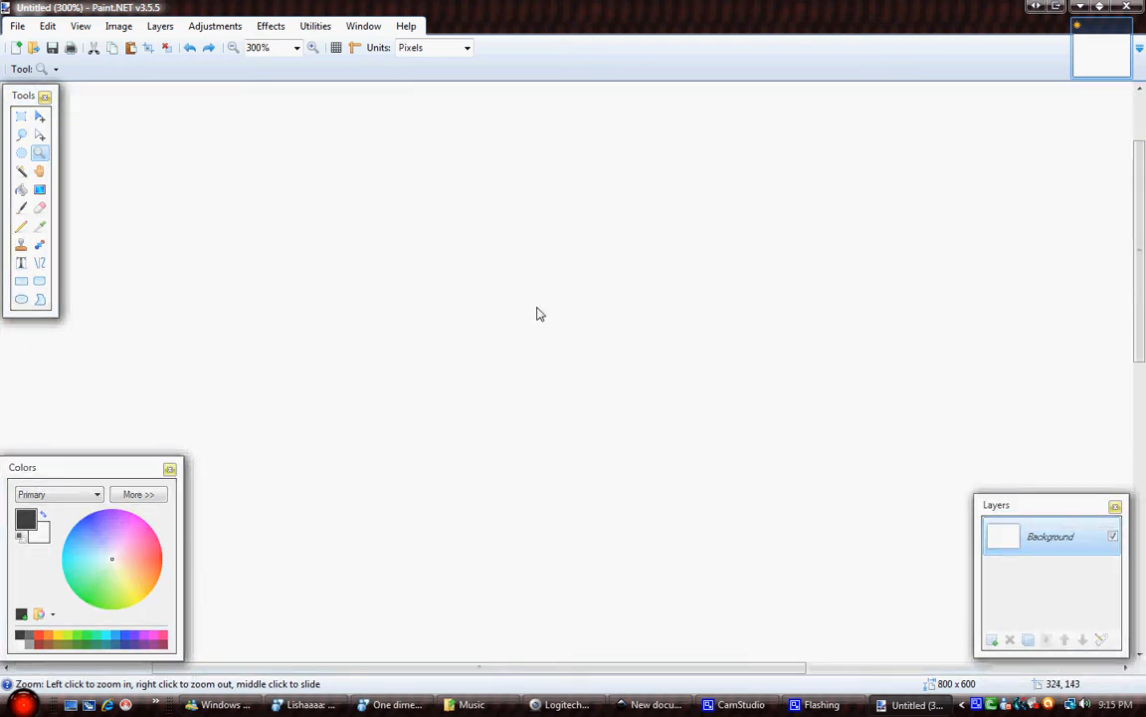
right_click(536, 313)
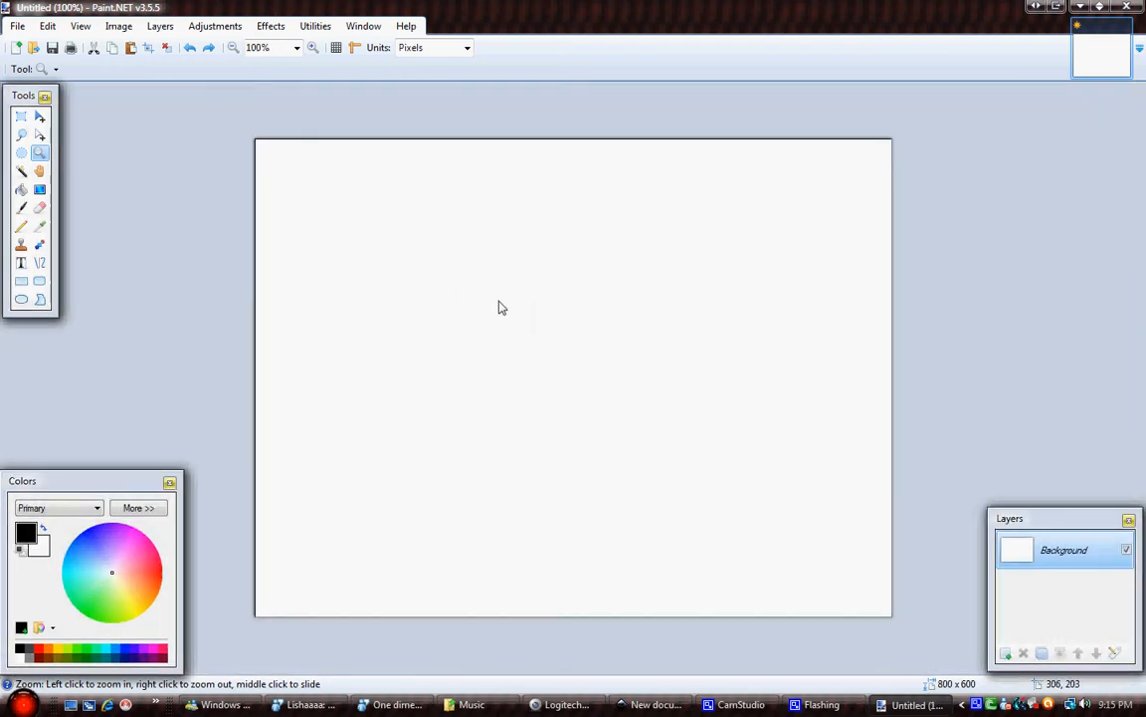
scroll(496, 367, up, 4)
scroll(494, 367, down, 7)
scroll(491, 367, up, 4)
scroll(492, 374, down, 1)
Step: Select the entire blank canvas area with the Magic Wand at 50% tolerance
click(21, 170)
click(530, 340)
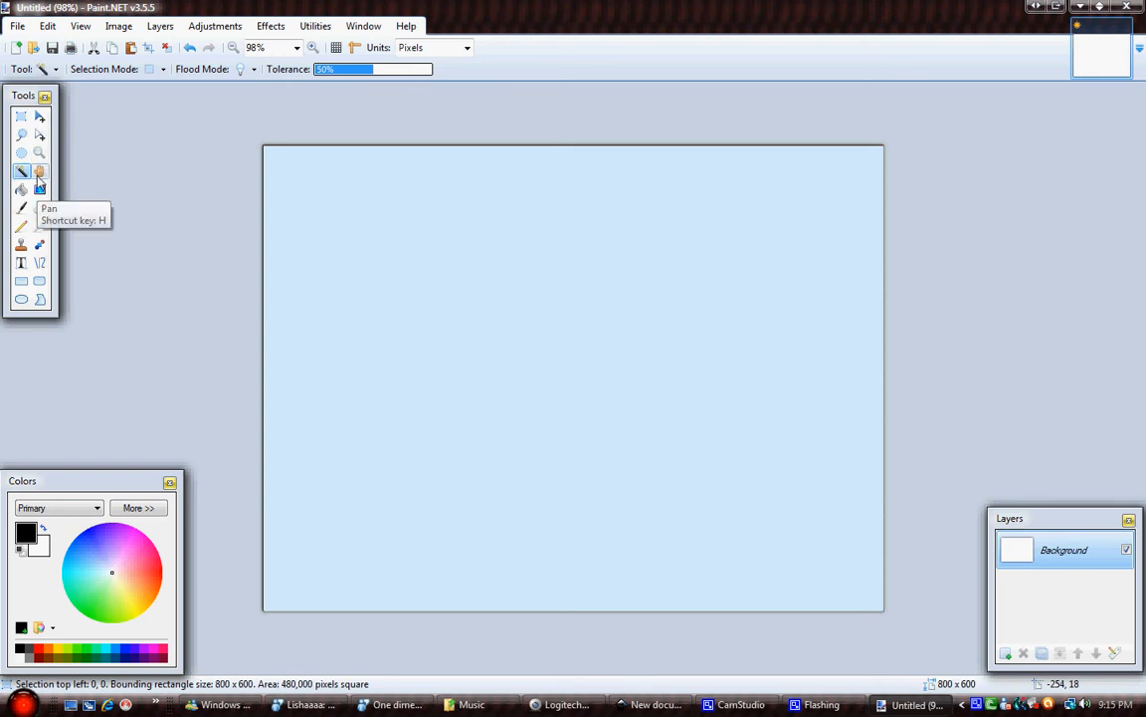
Step: Examine the enlarged canvas by moving across it with the Pan tool
click(38, 173)
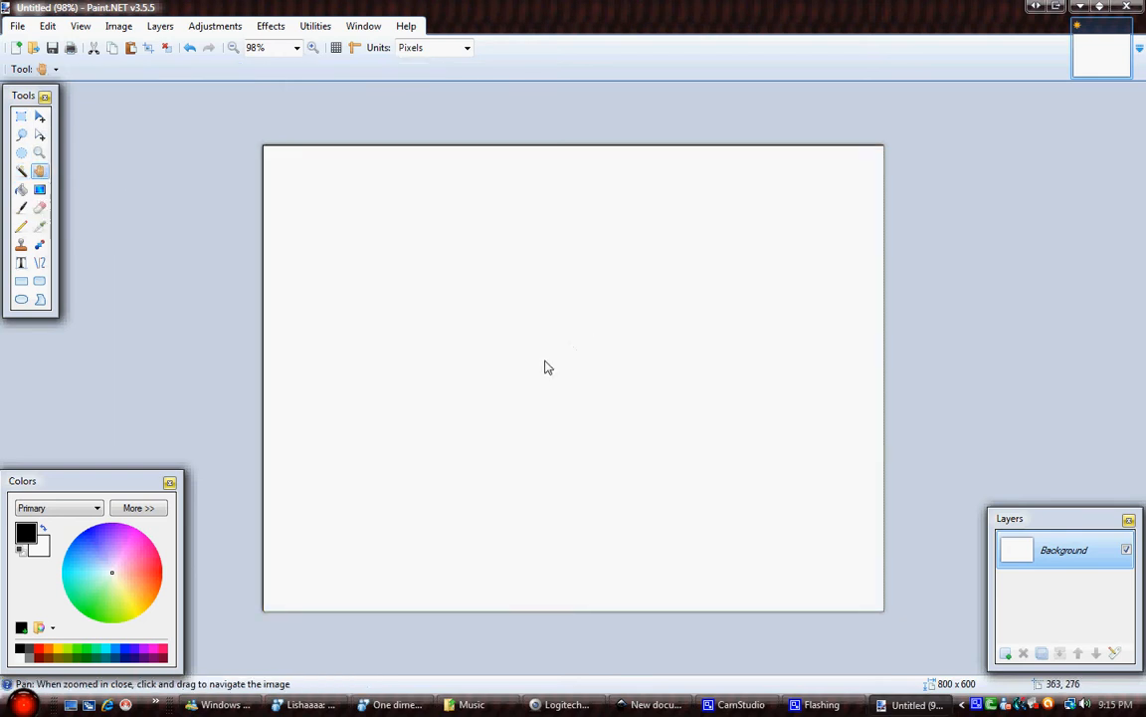
scroll(538, 348, up, 3)
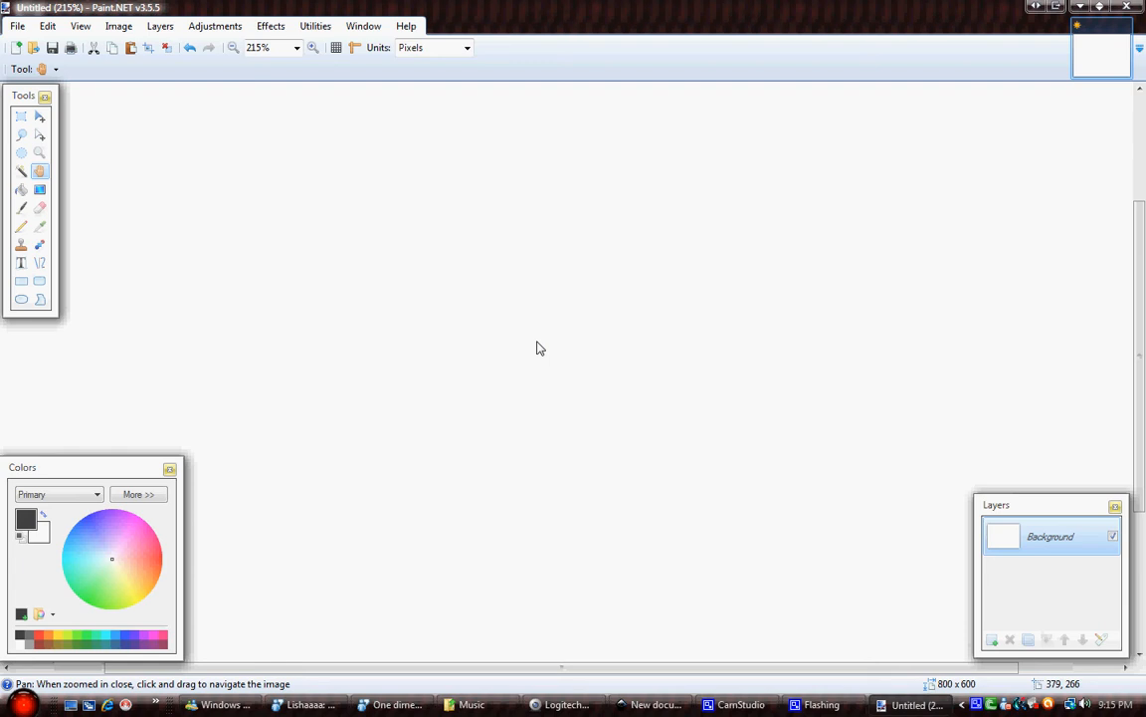
drag(507, 361, 563, 373)
scroll(563, 373, down, 4)
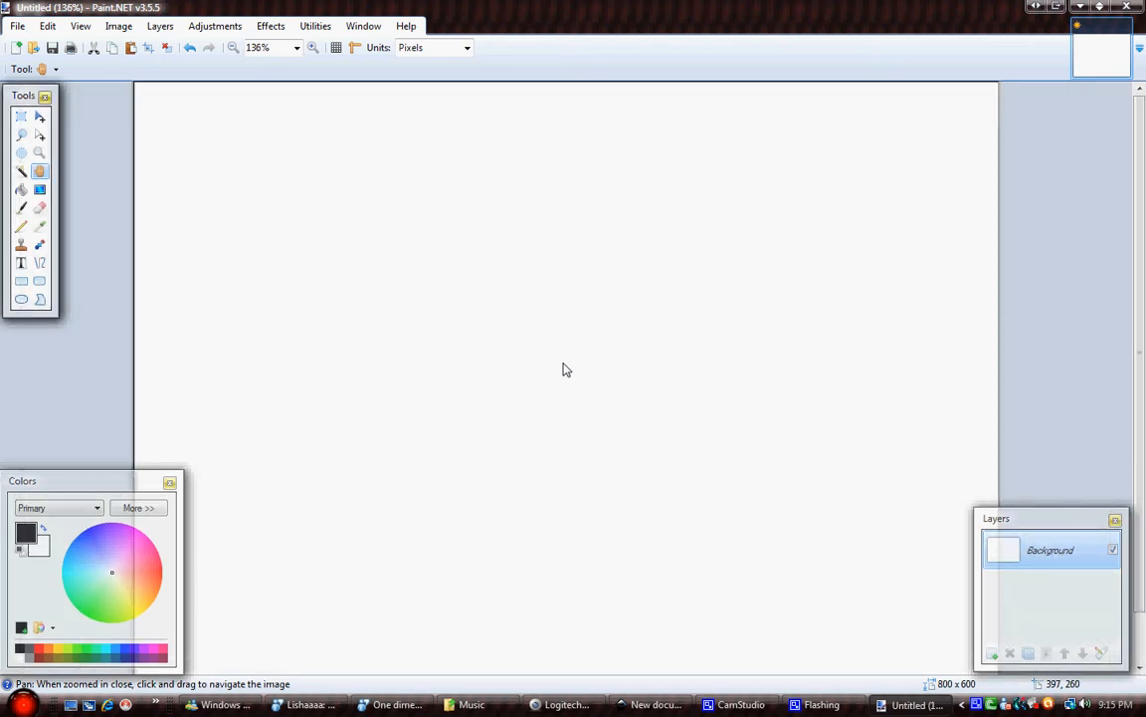
Step: Draw a black-to-white linear gradient from the canvas's upper left to its lower right, and change its type to reflected
click(40, 190)
drag(342, 180, 909, 553)
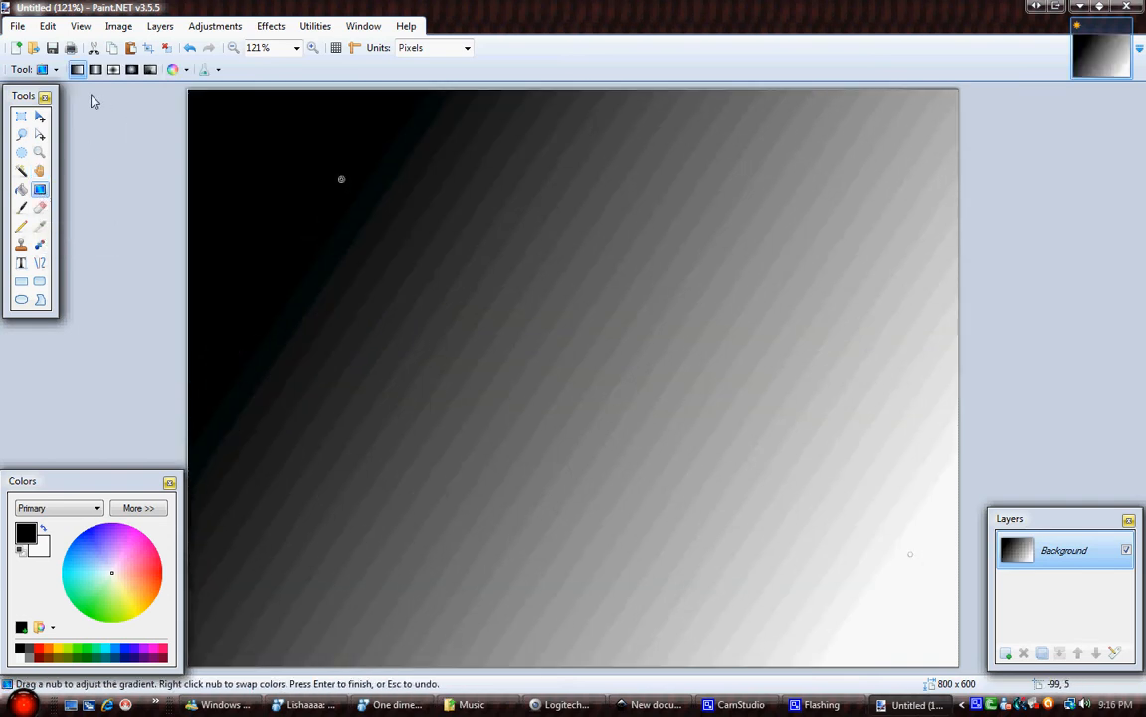
click(94, 69)
Step: Try a second gradient about 474 pixels long starting mid-canvas, switching its type to radial and to conical
drag(601, 389, 1047, 494)
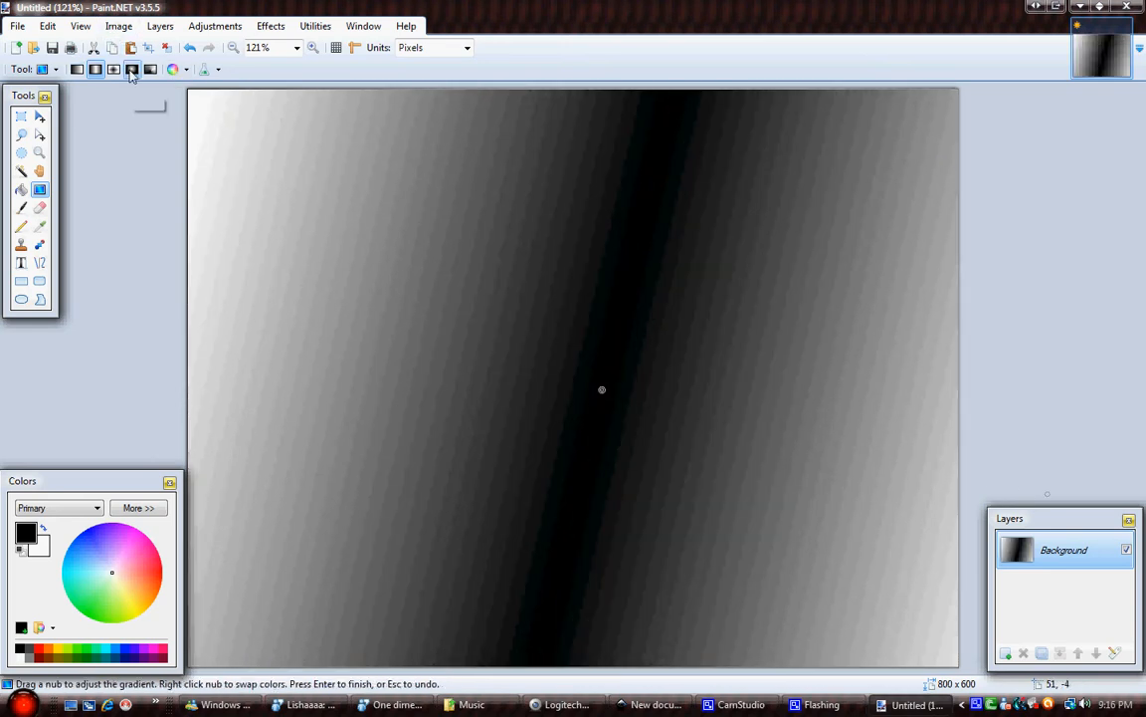
click(132, 68)
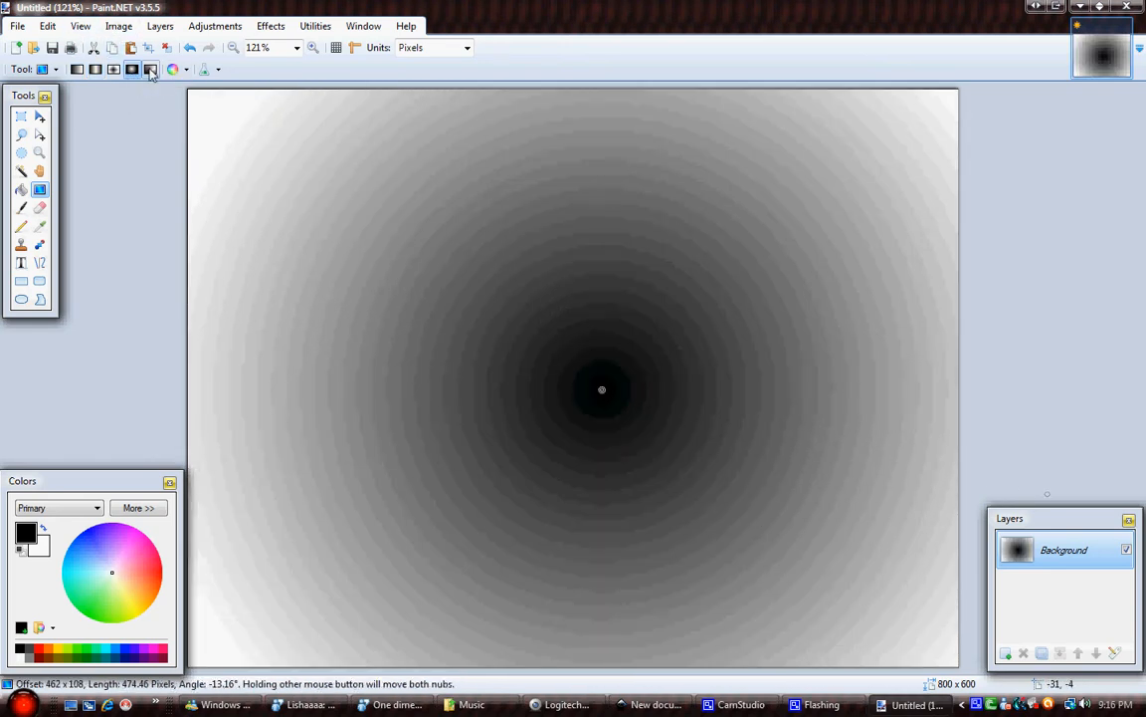
click(151, 69)
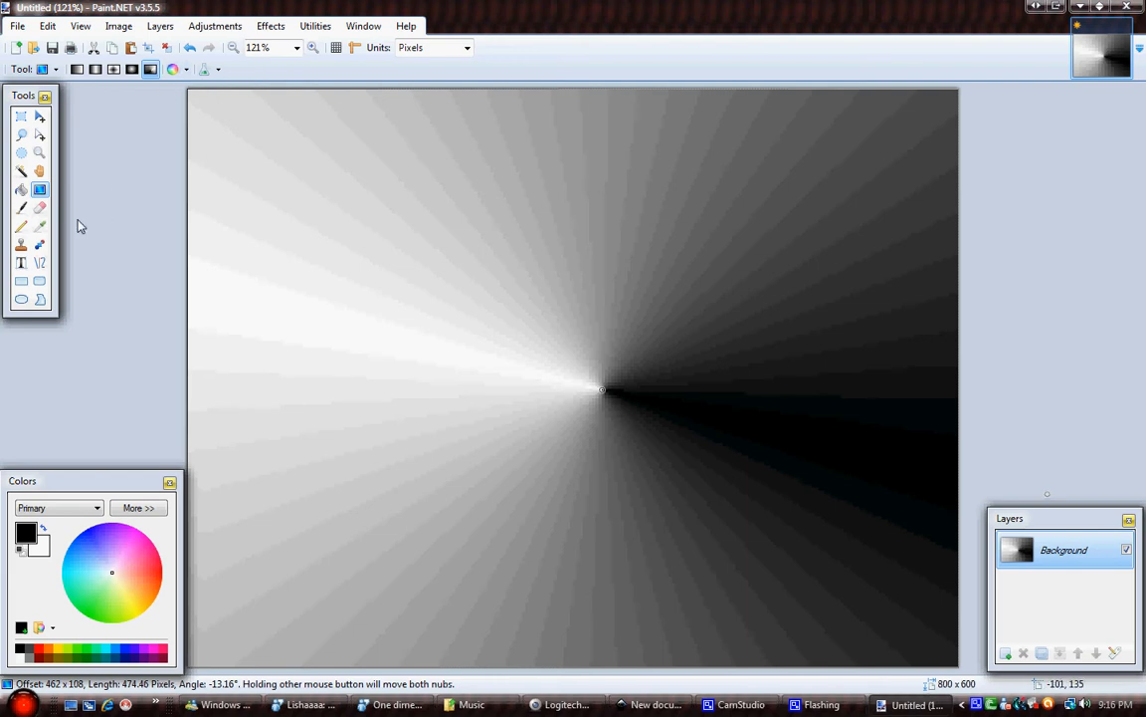
Step: Paint two freehand Paintbrush strokes at width 2 over the middle of the gradient, and undo both
click(21, 208)
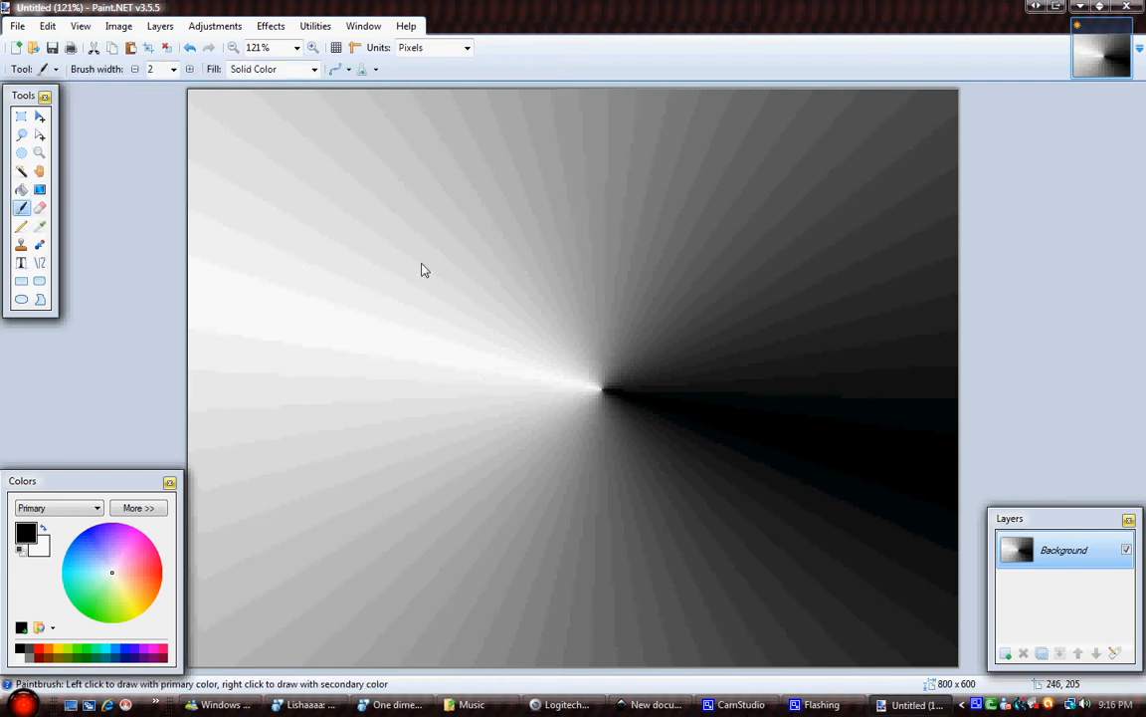
mouse_move(544, 167)
mouse_down()
mouse_move(409, 218)
mouse_move(557, 399)
mouse_move(647, 420)
mouse_up()
drag(687, 455, 673, 552)
key(ctrl+z)
key(ctrl+z)
Step: Erase freehand strokes over the gradient at brush widths 2 and 107, and undo all the erasing
click(40, 208)
mouse_move(609, 239)
mouse_down()
mouse_move(440, 342)
mouse_move(506, 297)
mouse_move(335, 388)
mouse_move(488, 417)
mouse_up()
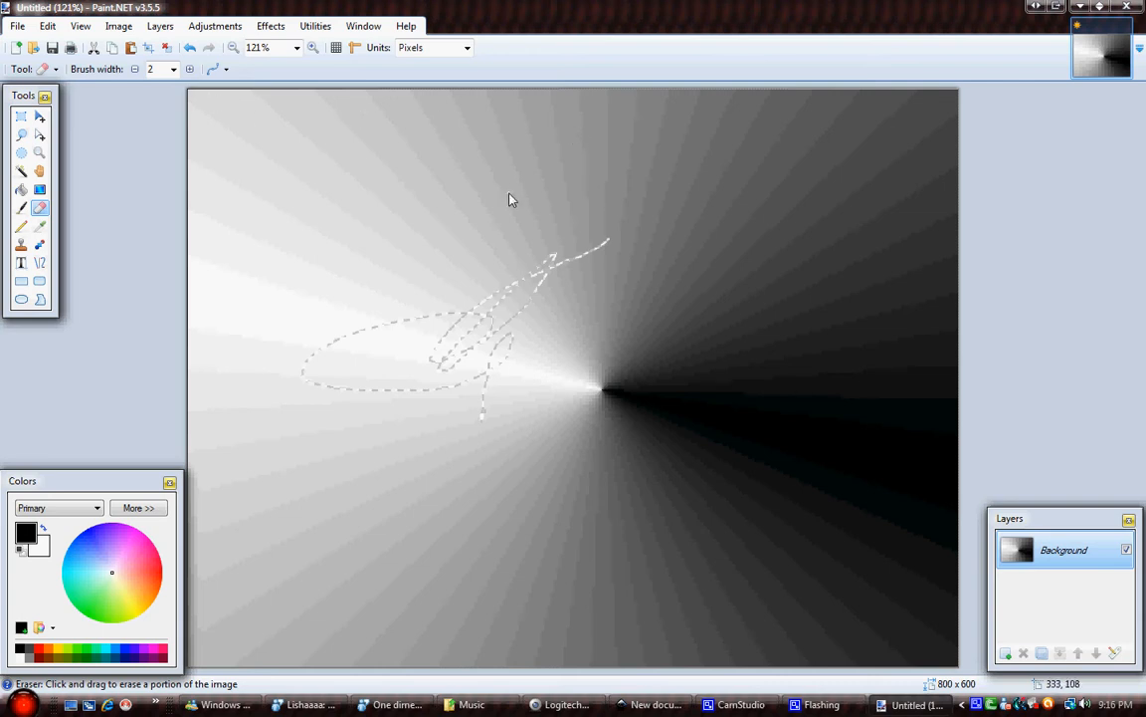
key(bracketright)
key(bracketright)
key(bracketright)
key(bracketright)
key(bracketright)
key(bracketright)
key(bracketright)
key(bracketright)
mouse_move(554, 239)
mouse_down()
mouse_move(422, 384)
mouse_move(452, 449)
mouse_up()
key(ctrl+z)
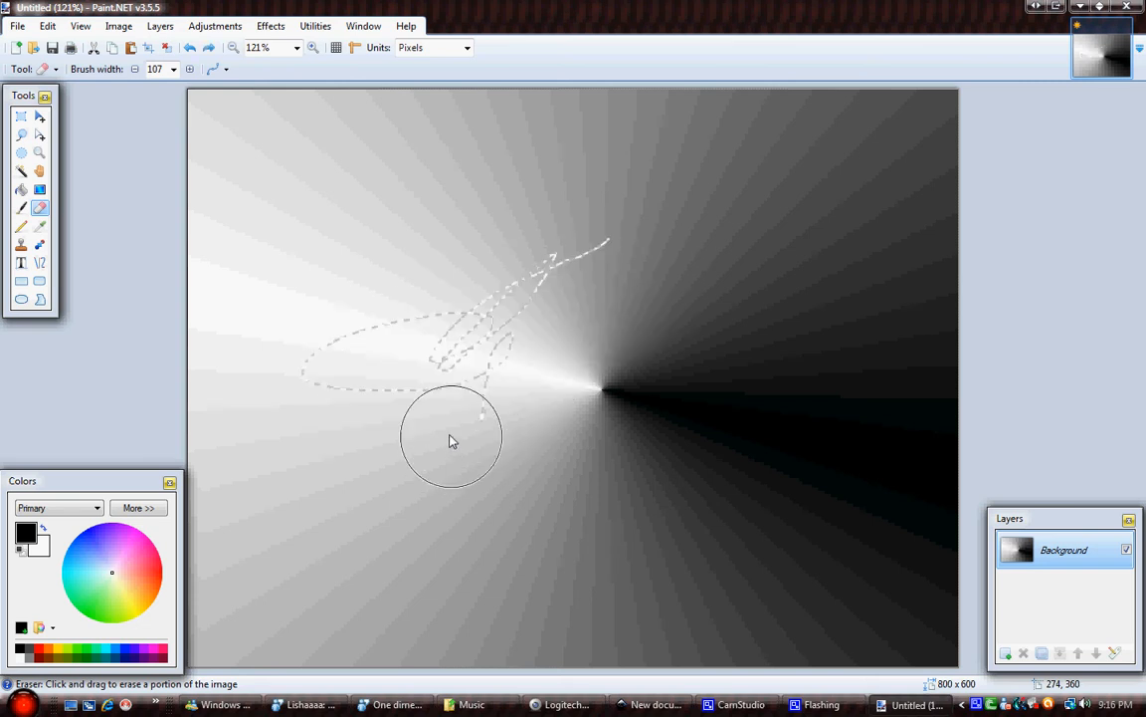
drag(515, 225, 642, 475)
key(ctrl+z)
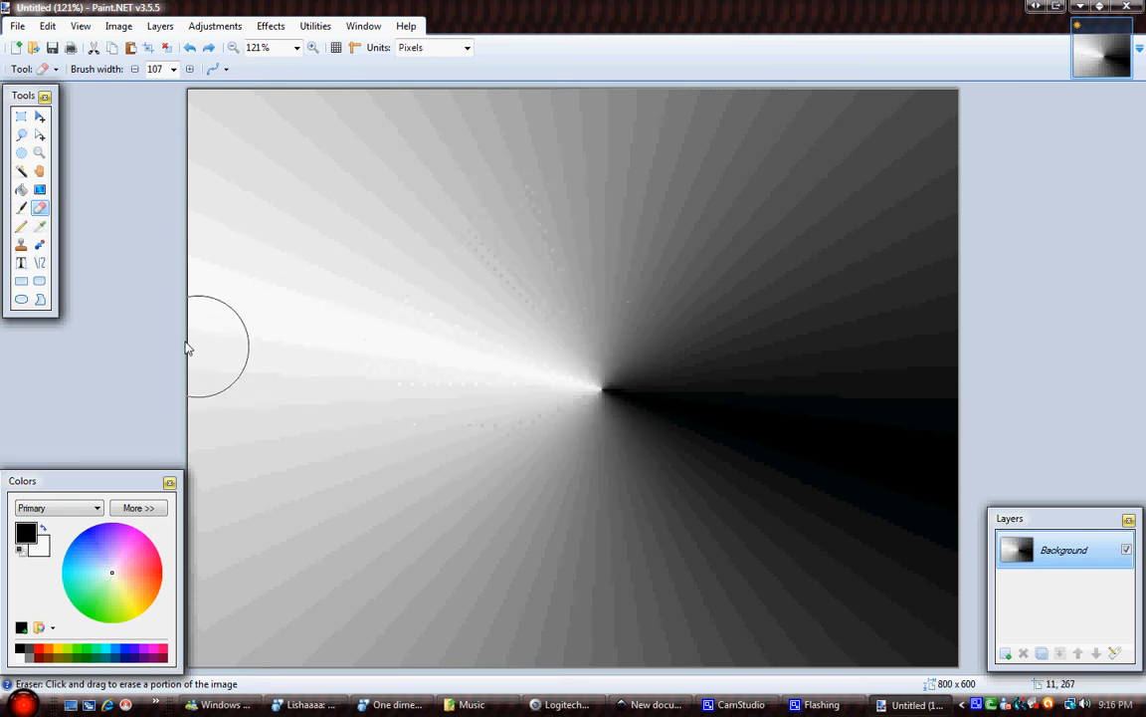
Step: Draw freehand Pencil strokes over the middle of the gradient, and undo them
click(21, 226)
drag(597, 217, 453, 258)
mouse_move(396, 288)
mouse_down()
mouse_move(476, 385)
mouse_move(576, 554)
mouse_up()
key(ctrl+z)
Step: Pick a mid grey from the conical gradient as the primary color, and undo back to the diagonal reflected gradient
click(40, 227)
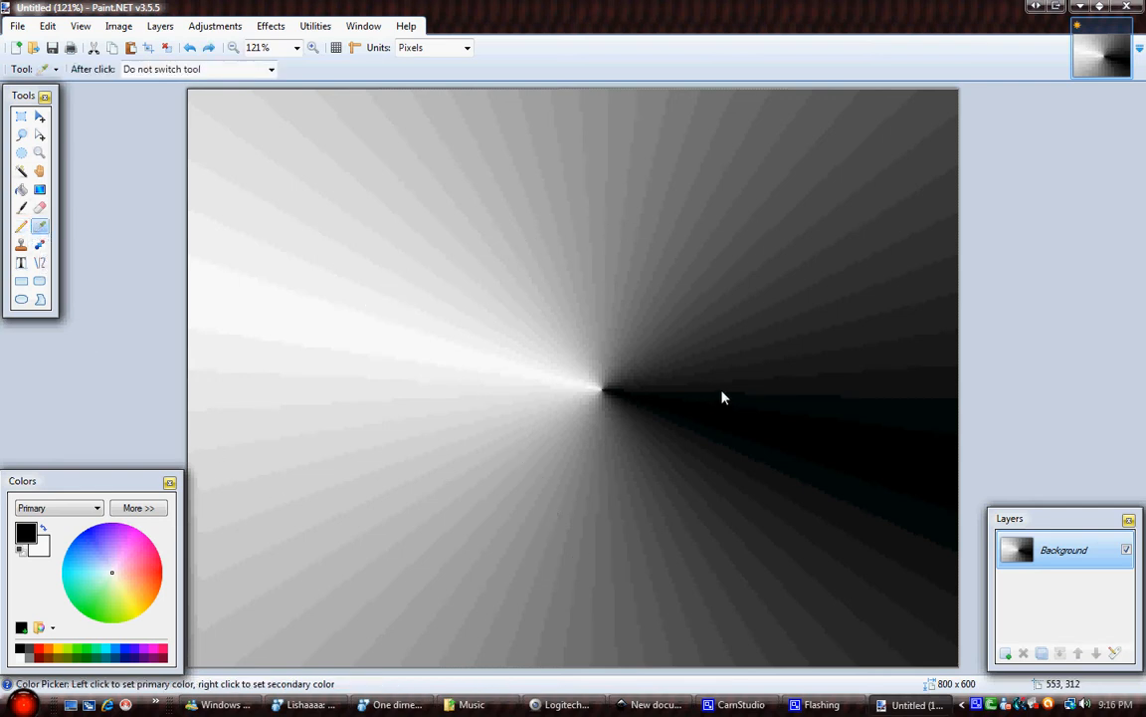
click(577, 288)
key(ctrl+z)
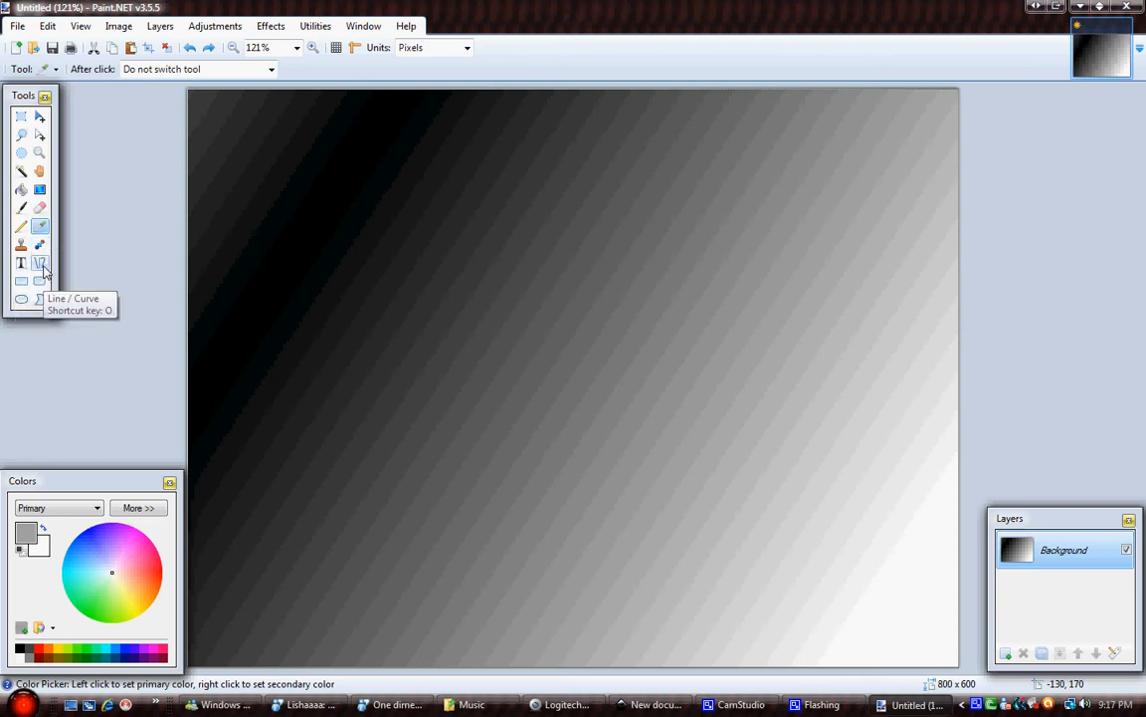
Step: Draw a grey diagonal line across the gradient with Line / Curve, and reduce its brush width to 25
click(40, 263)
drag(331, 227, 914, 432)
key(bracketleft)
key(bracketleft)
key(bracketleft)
key(bracketleft)
key(bracketleft)
key(bracketleft)
key(bracketleft)
key(bracketleft)
key(bracketleft)
key(bracketleft)
key(bracketleft)
key(bracketleft)
key(bracketleft)
key(bracketleft)
key(bracketleft)
Step: Adjust the line's lower-right end and bend it slightly downward at its first inner nub, and undo the line
drag(915, 433, 916, 431)
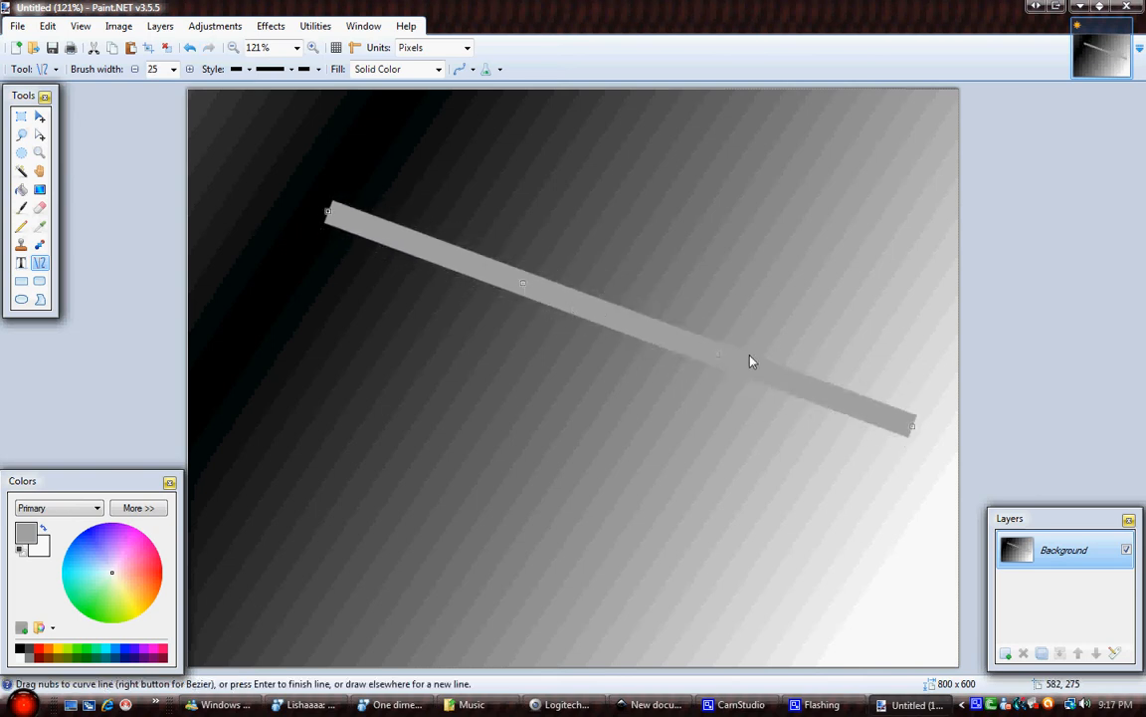
drag(524, 286, 543, 305)
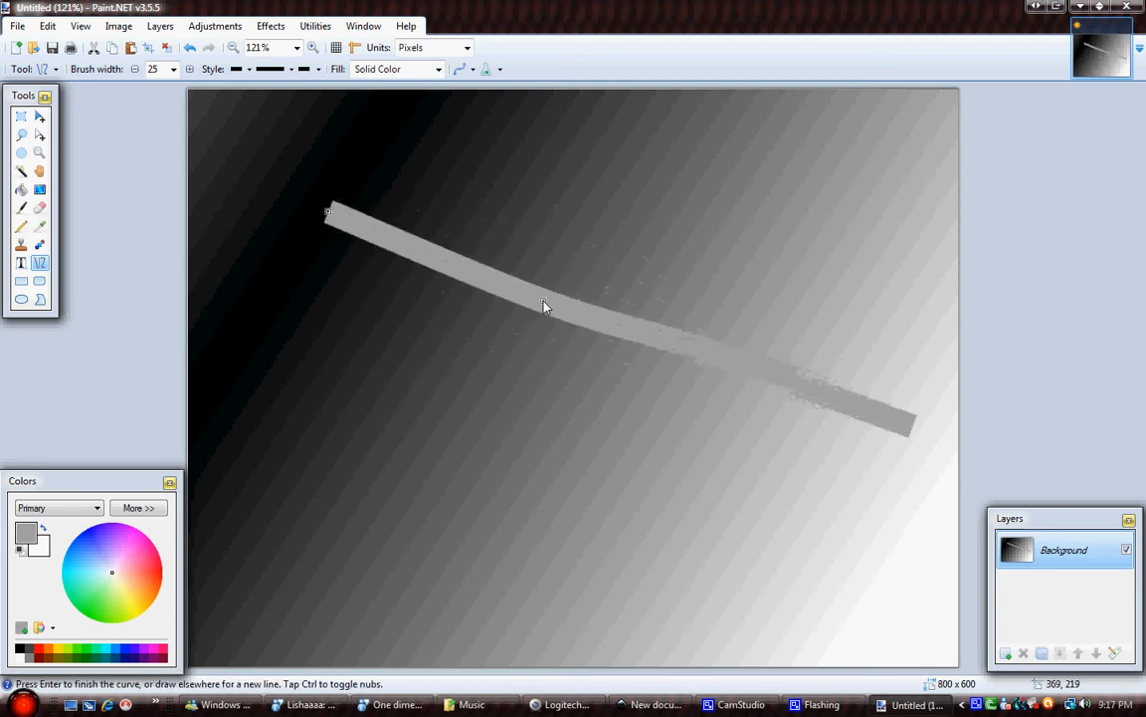
key(ctrl+z)
Step: Draw a new 25-wide diagonal line toward the canvas's lower right, bend its first inner nub upward, and undo it
drag(380, 214, 910, 493)
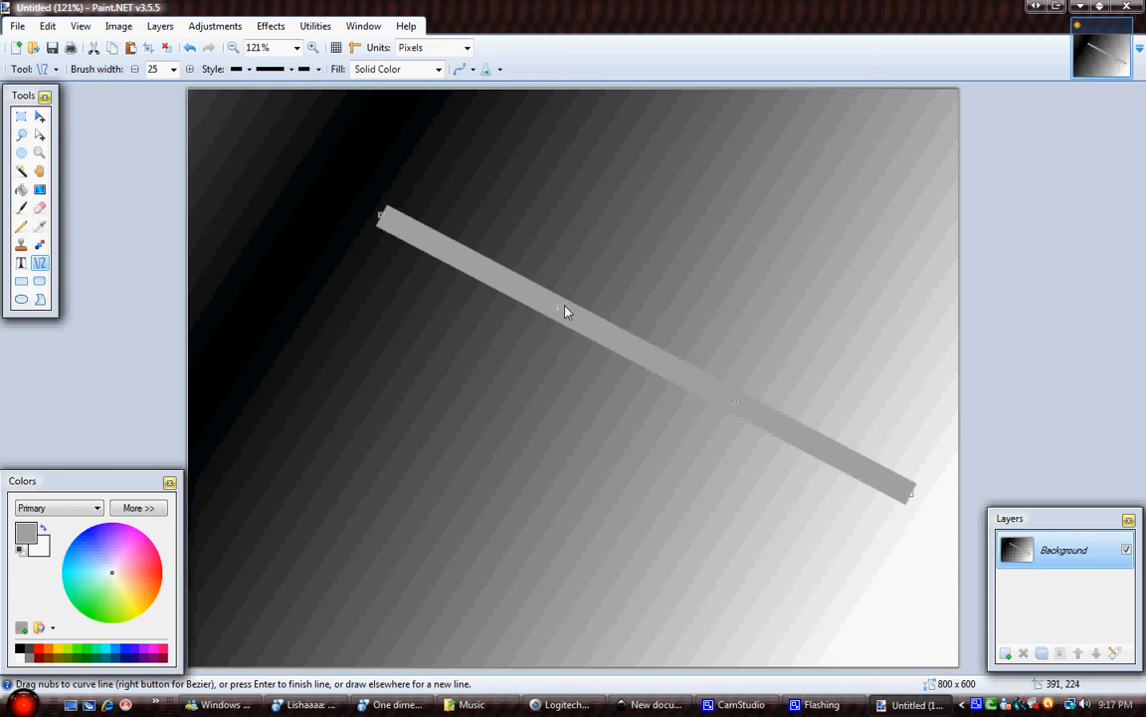
drag(559, 311, 622, 253)
key(ctrl+z)
Step: Draw a 25-wide line starting near the canvas's upper-left corner, bend its first inner nub downward, and undo it
drag(250, 159, 777, 408)
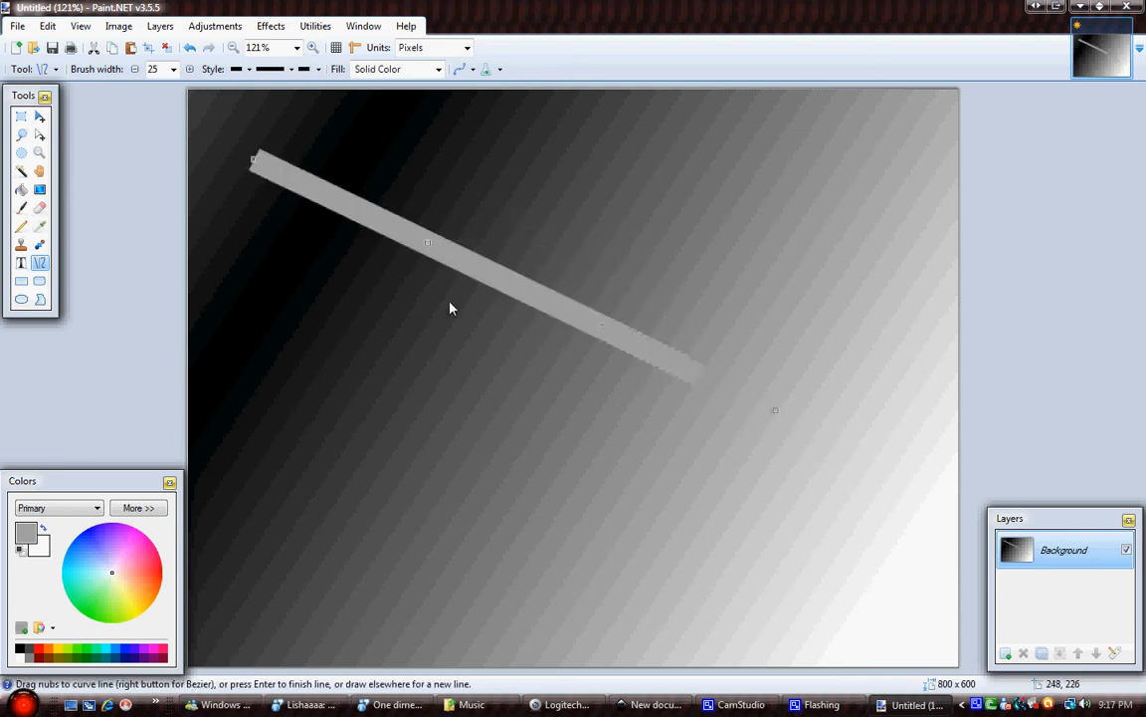
drag(426, 256, 402, 294)
key(ctrl+z)
Step: Draw a 25-wide diagonal line through the canvas centre, reshape it into a curve with several bends, and undo it
mouse_move(403, 212)
mouse_down()
mouse_move(703, 381)
mouse_move(839, 478)
mouse_up()
drag(550, 310, 597, 326)
drag(635, 282, 512, 409)
key(ctrl+z)
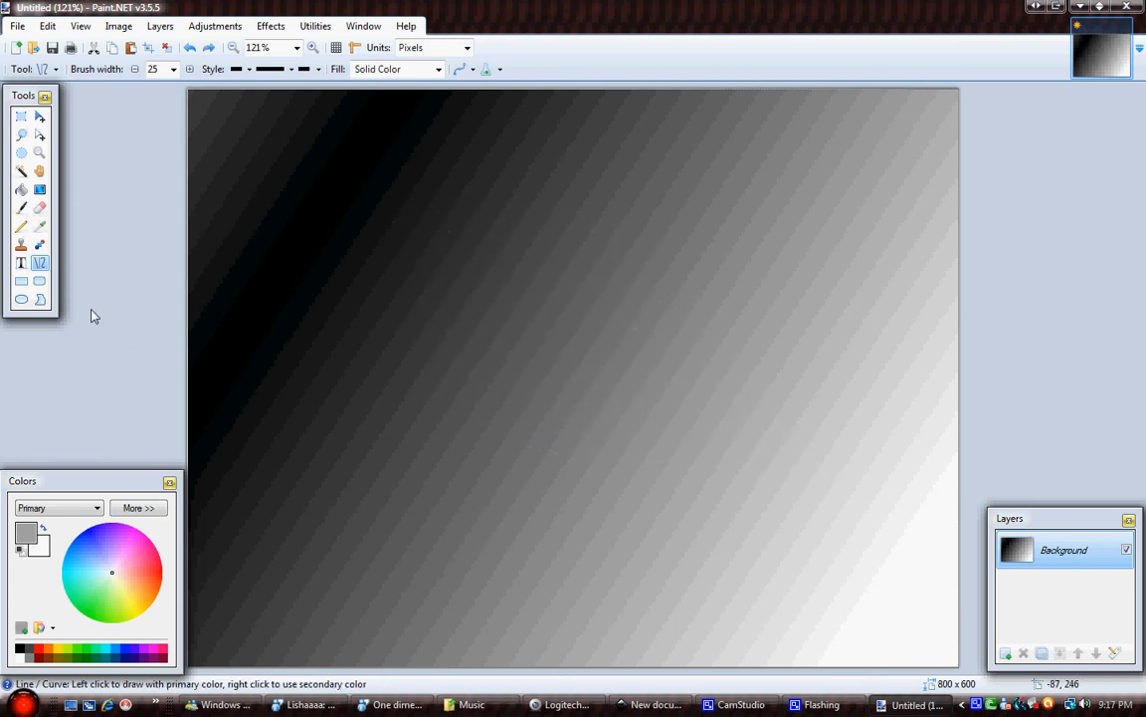
Step: Draw a grey rectangle outline of about 531 x 327 pixels with brush width 25, and undo it
click(21, 282)
drag(344, 156, 855, 472)
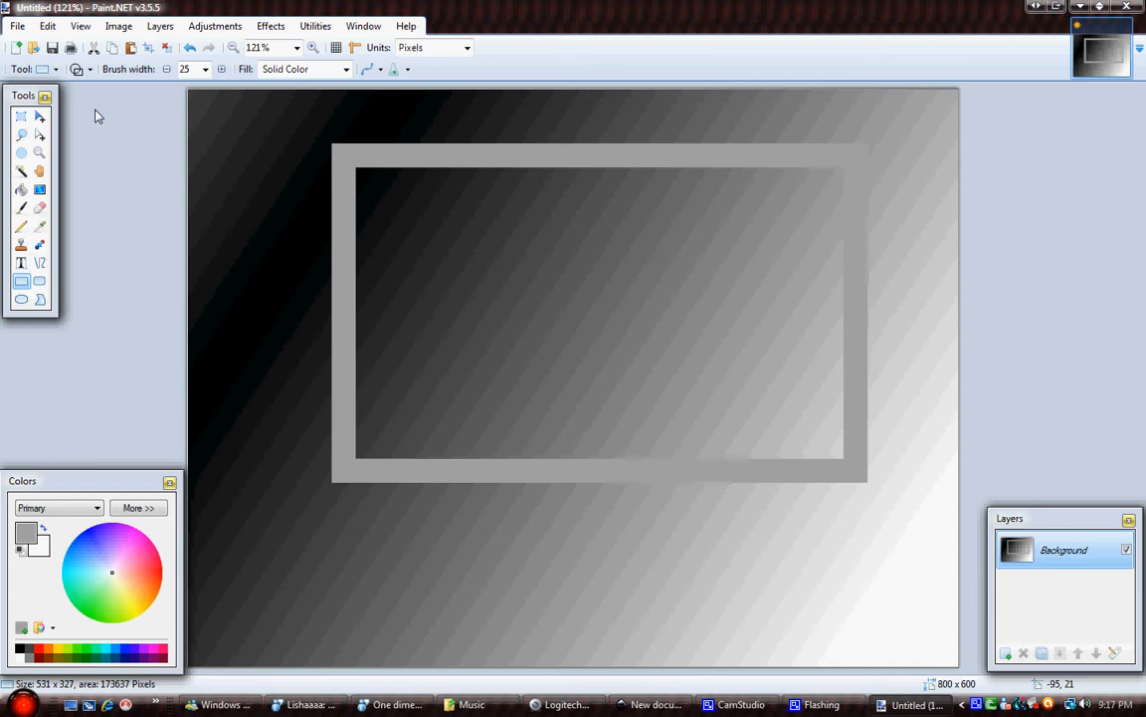
key(ctrl+z)
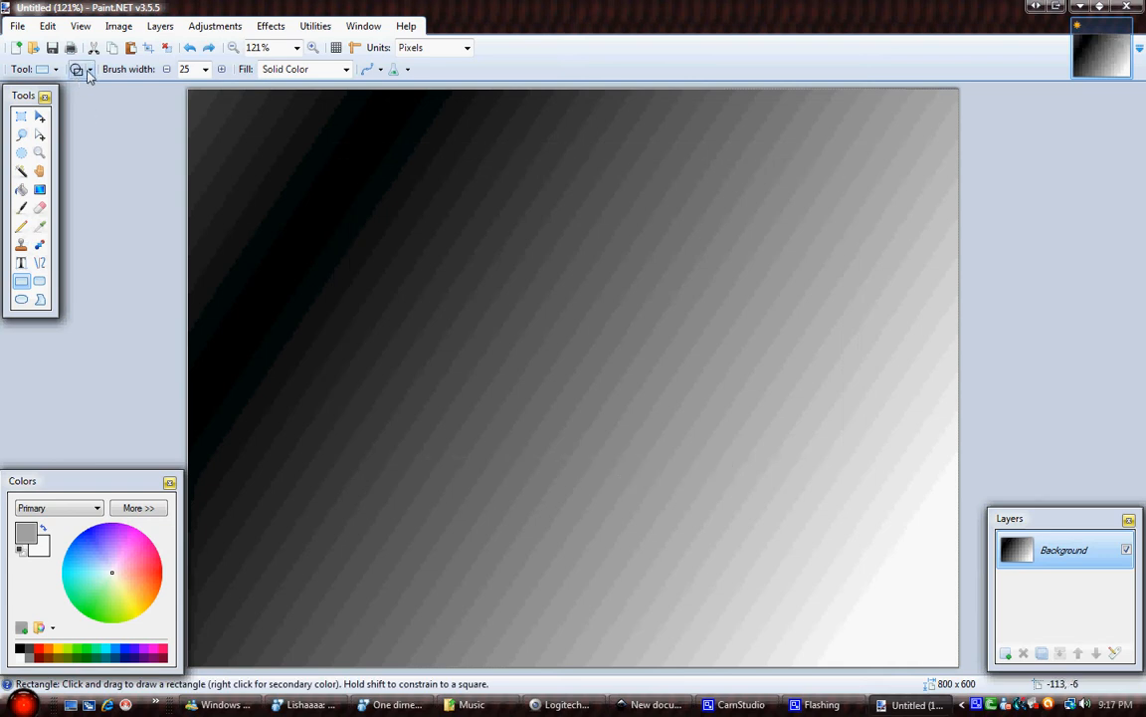
Step: Set the shape style to Draw Filled Shape With Outline, try a rectangle of about 561 x 263 pixels, and undo the rectangle
click(88, 72)
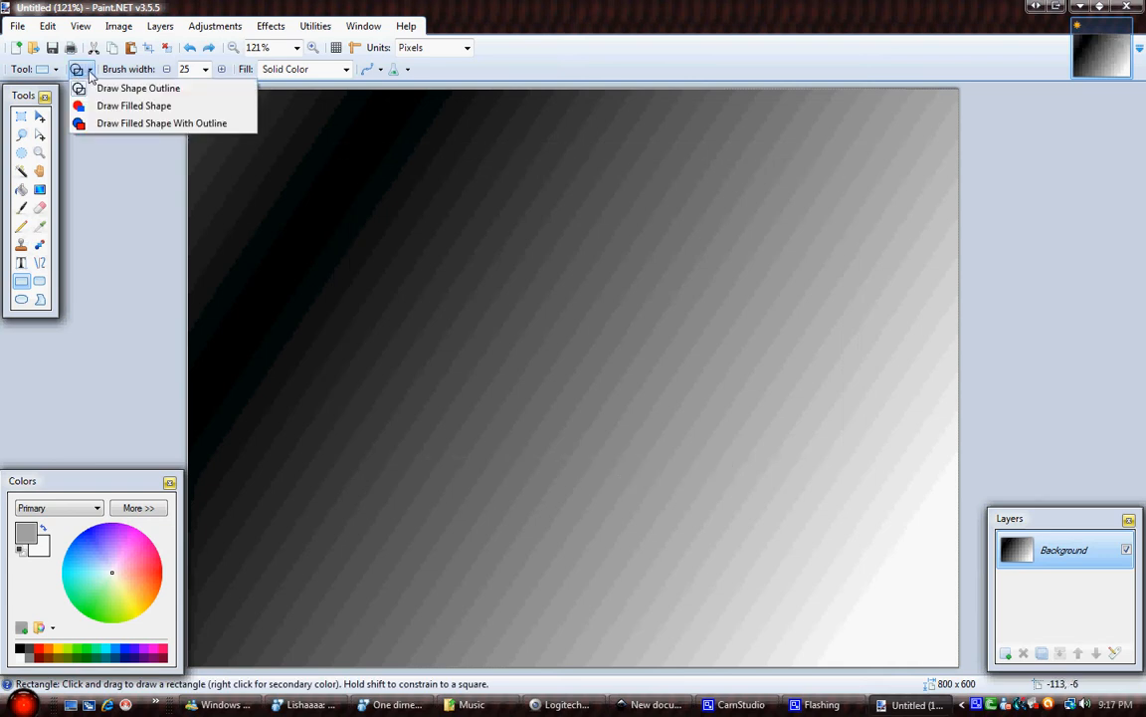
click(132, 123)
drag(239, 182, 788, 450)
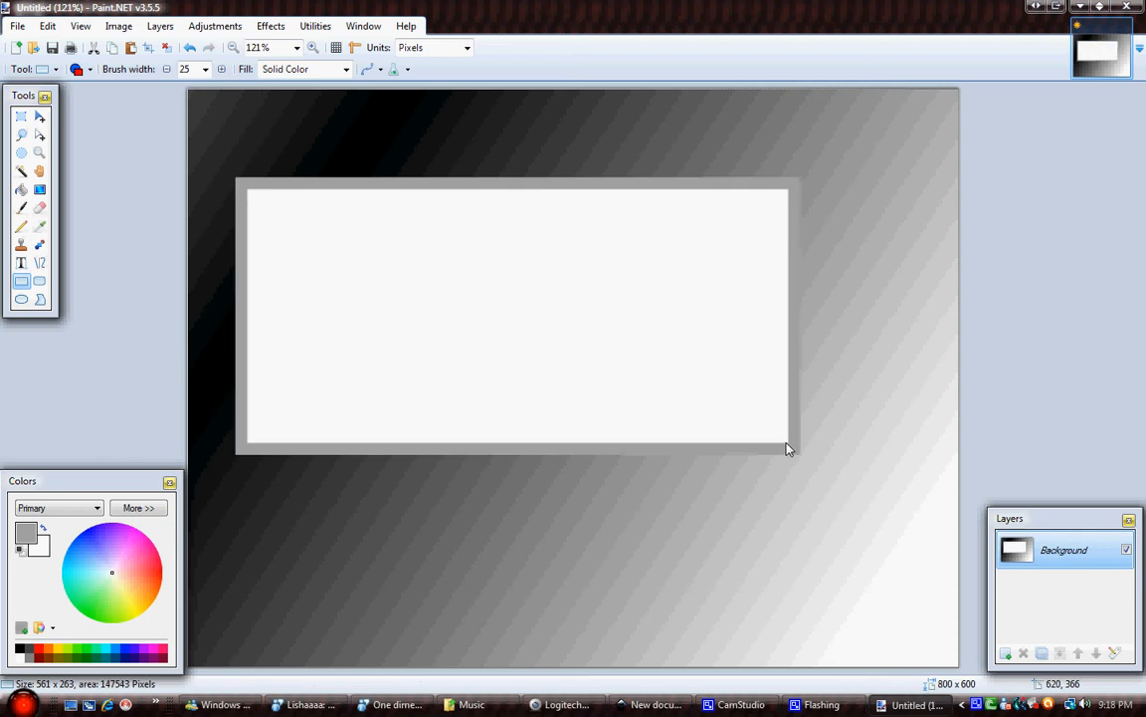
key(ctrl+z)
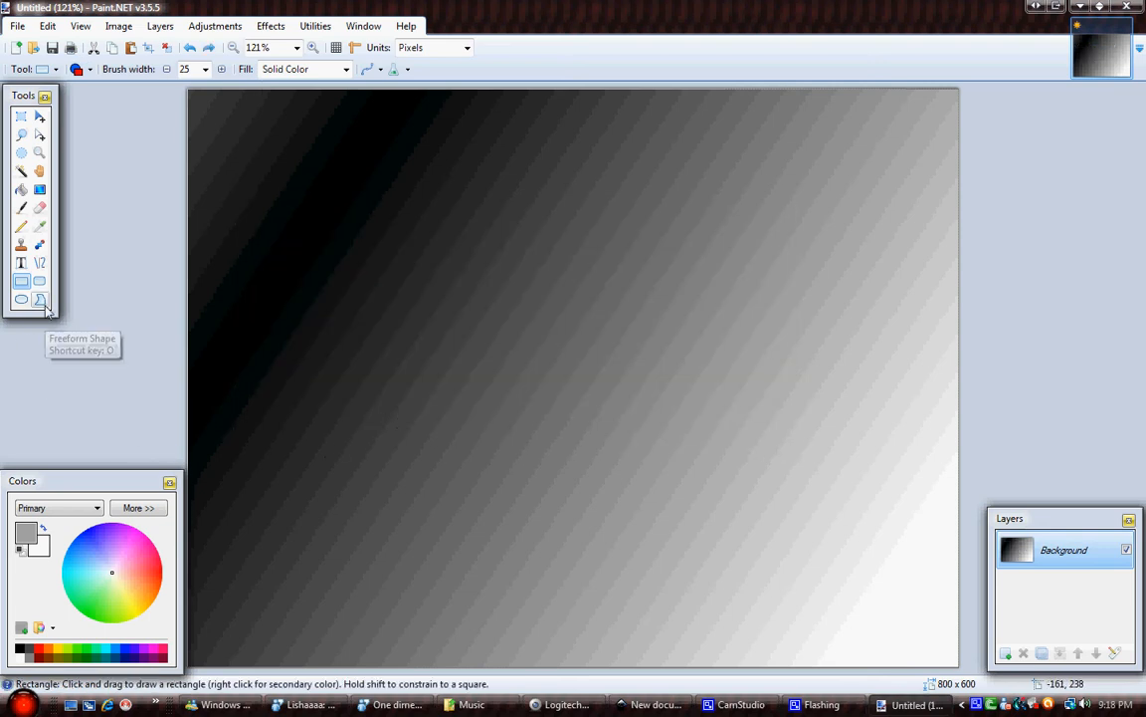
Step: Reset the primary and secondary colours to black and white
click(90, 508)
click(89, 508)
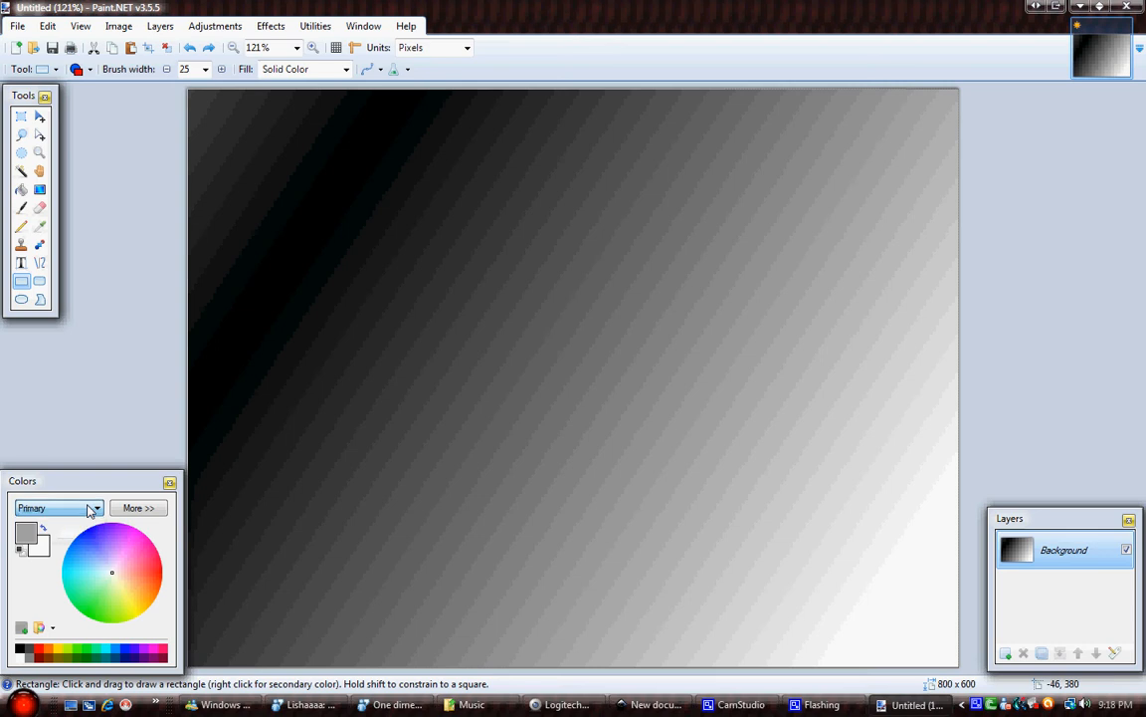
click(71, 512)
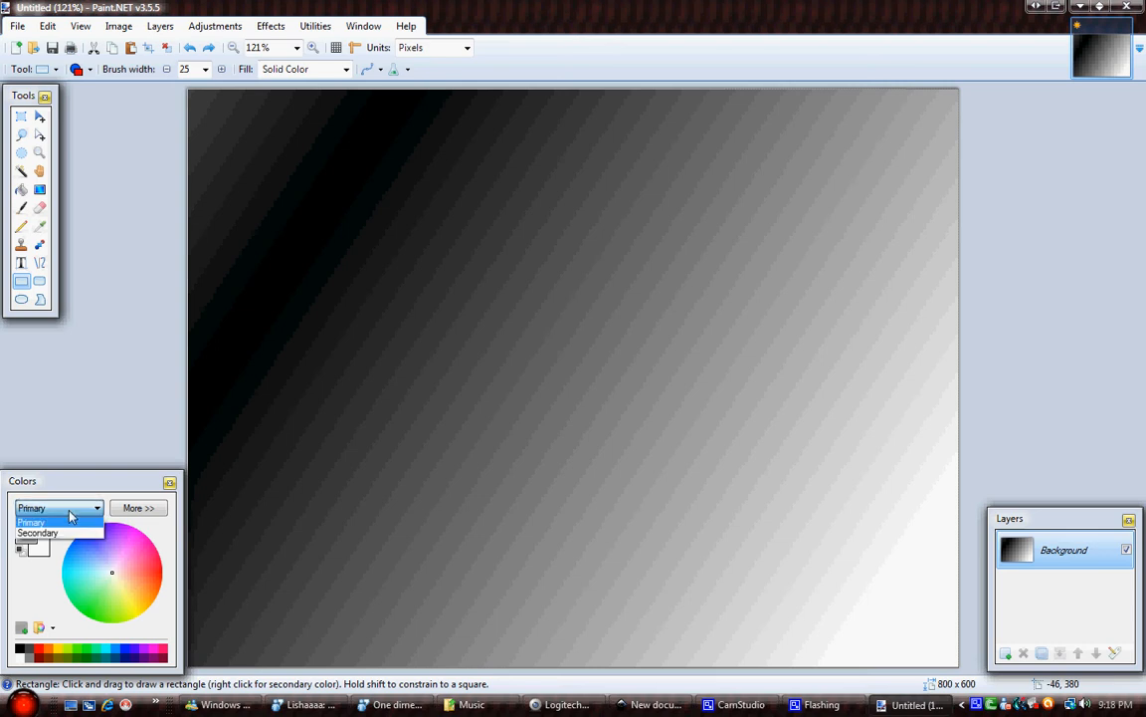
click(71, 515)
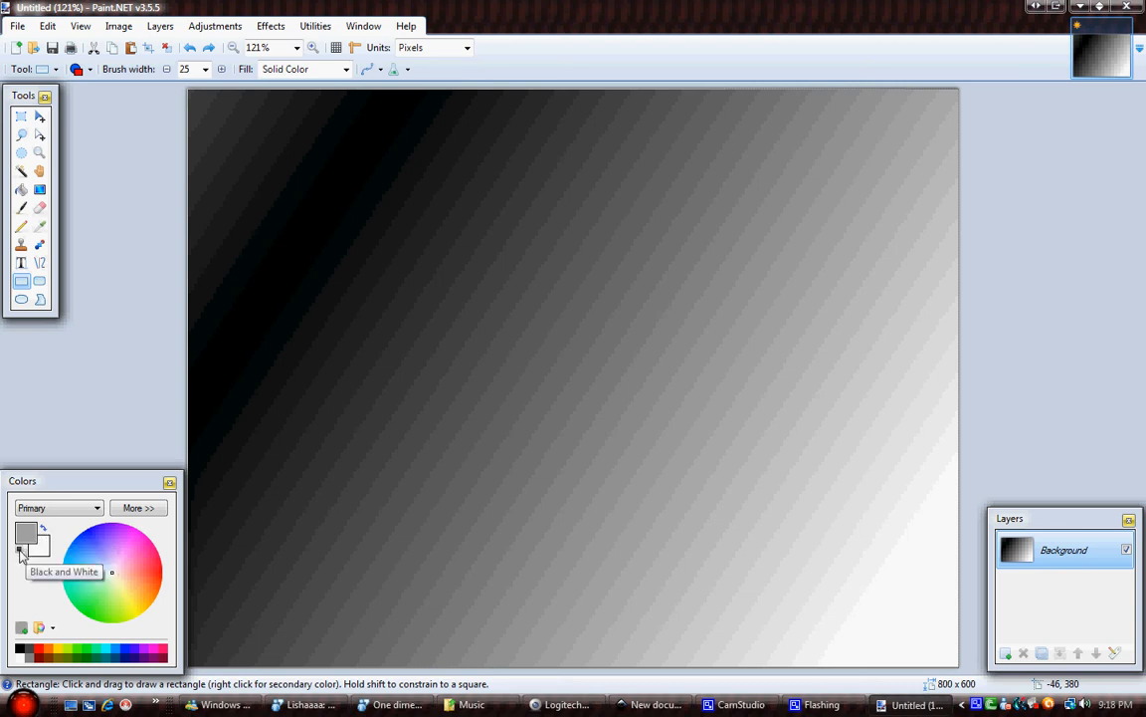
click(20, 551)
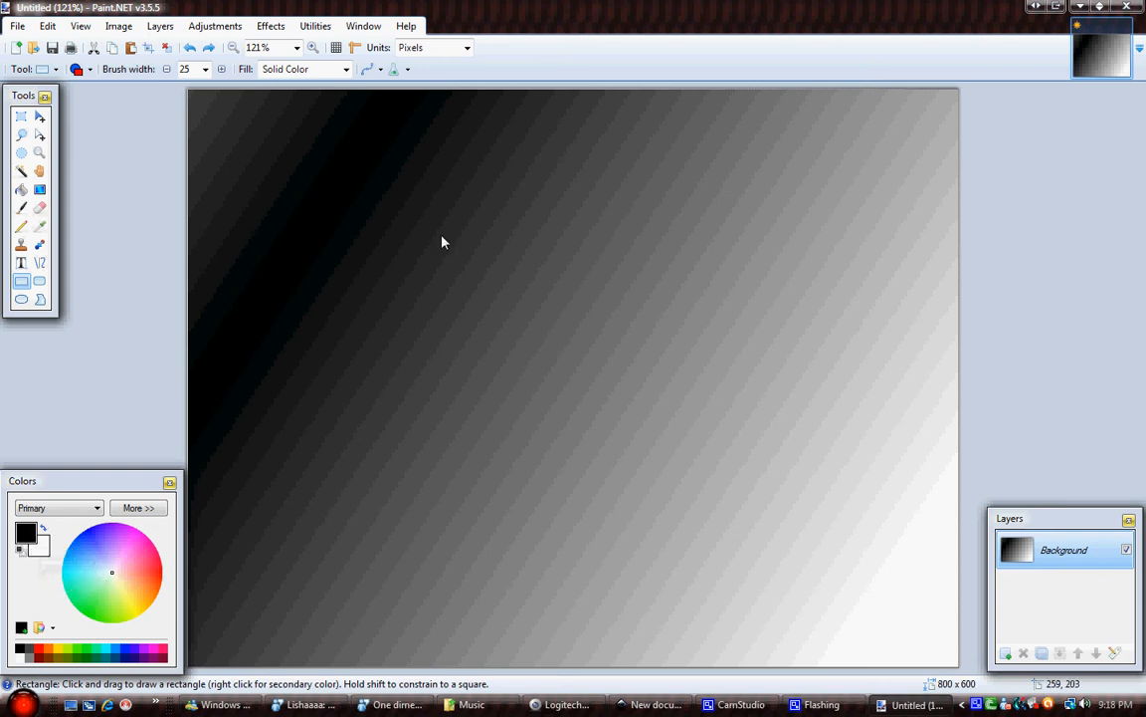
Step: Expand the colour options to examine the RGB, HSV and transparency controls, and collapse them again
click(145, 508)
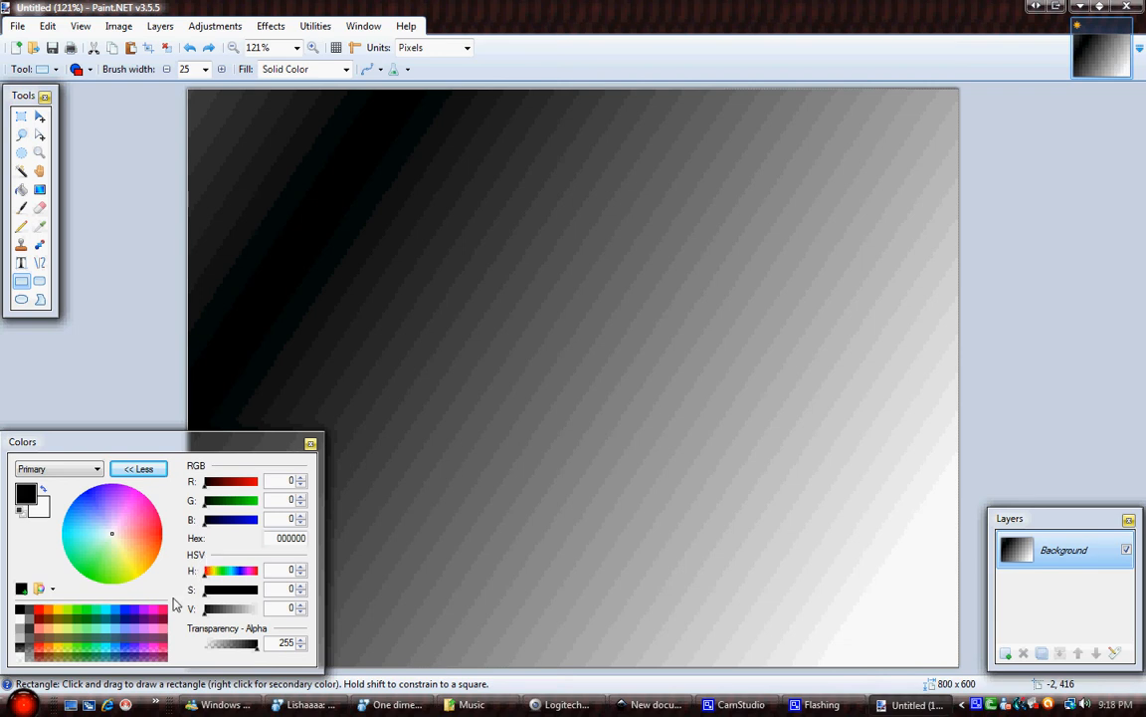
drag(249, 655, 281, 650)
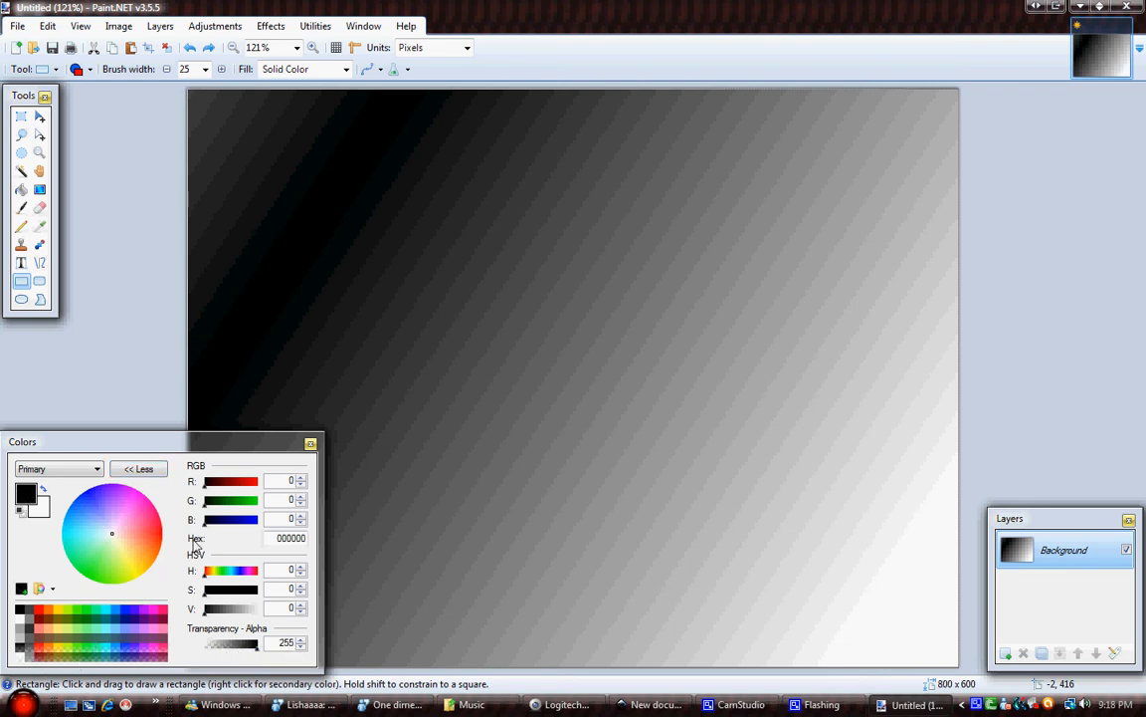
click(124, 468)
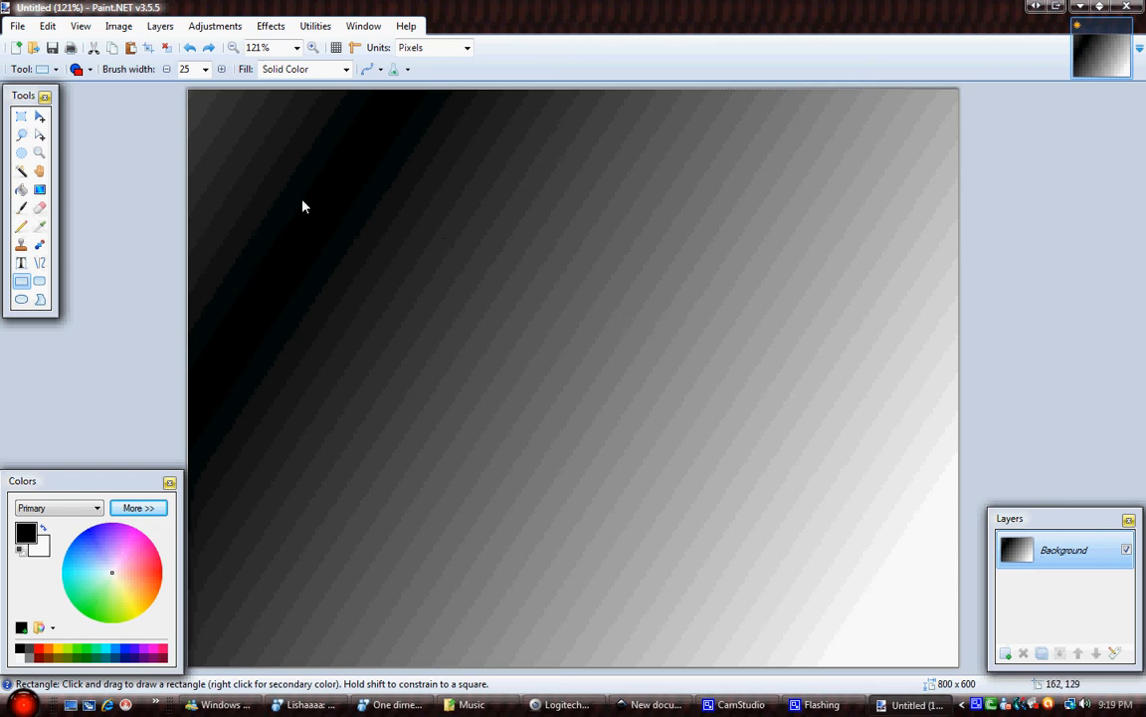
Step: Paint two winding freehand black strokes across the background with the Paintbrush at width 25, and undo both
click(27, 212)
mouse_move(717, 206)
mouse_down()
mouse_move(660, 197)
mouse_move(552, 576)
mouse_up()
mouse_move(461, 601)
mouse_down()
mouse_move(286, 508)
mouse_move(321, 391)
mouse_move(372, 289)
mouse_move(472, 189)
mouse_move(428, 139)
mouse_up()
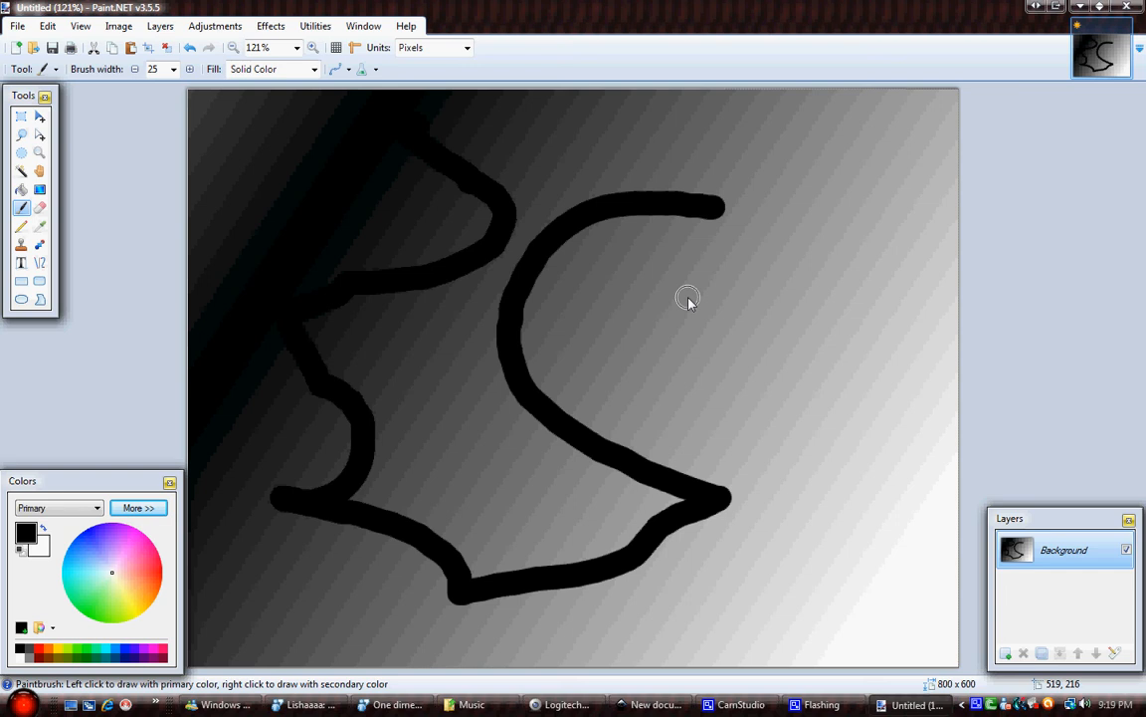
key(ctrl+z)
key(ctrl+z)
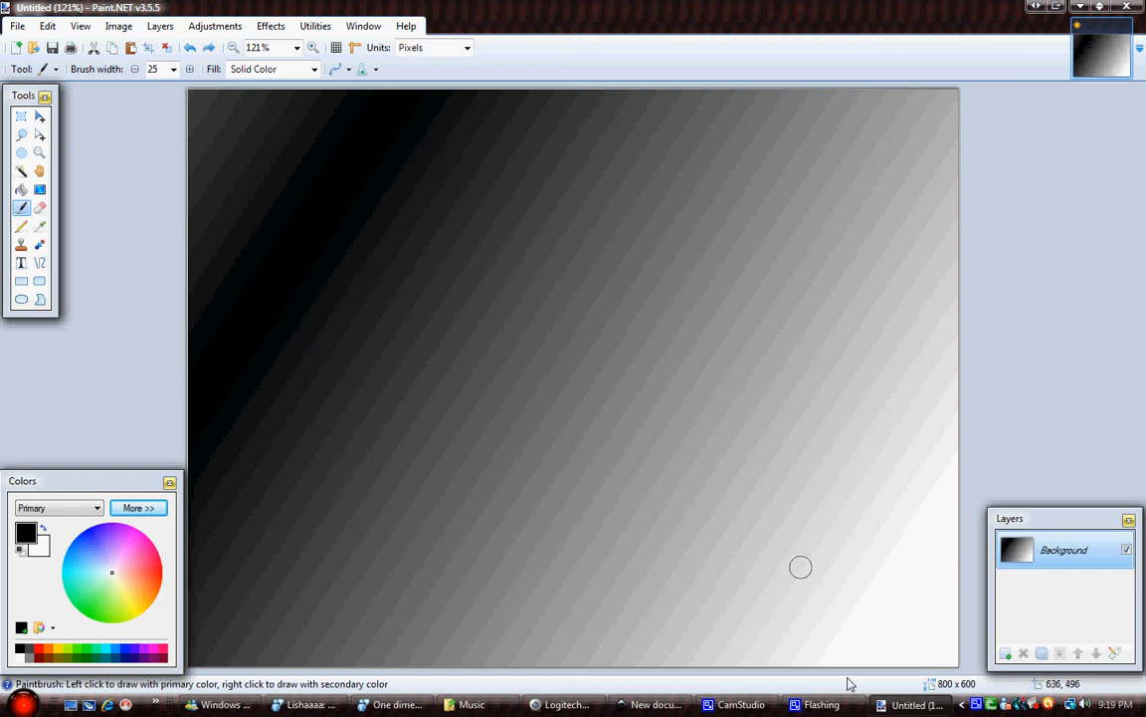
Step: Add a new layer and paint a long winding black stroke and a smiley face with the 25-wide Paintbrush
click(1008, 654)
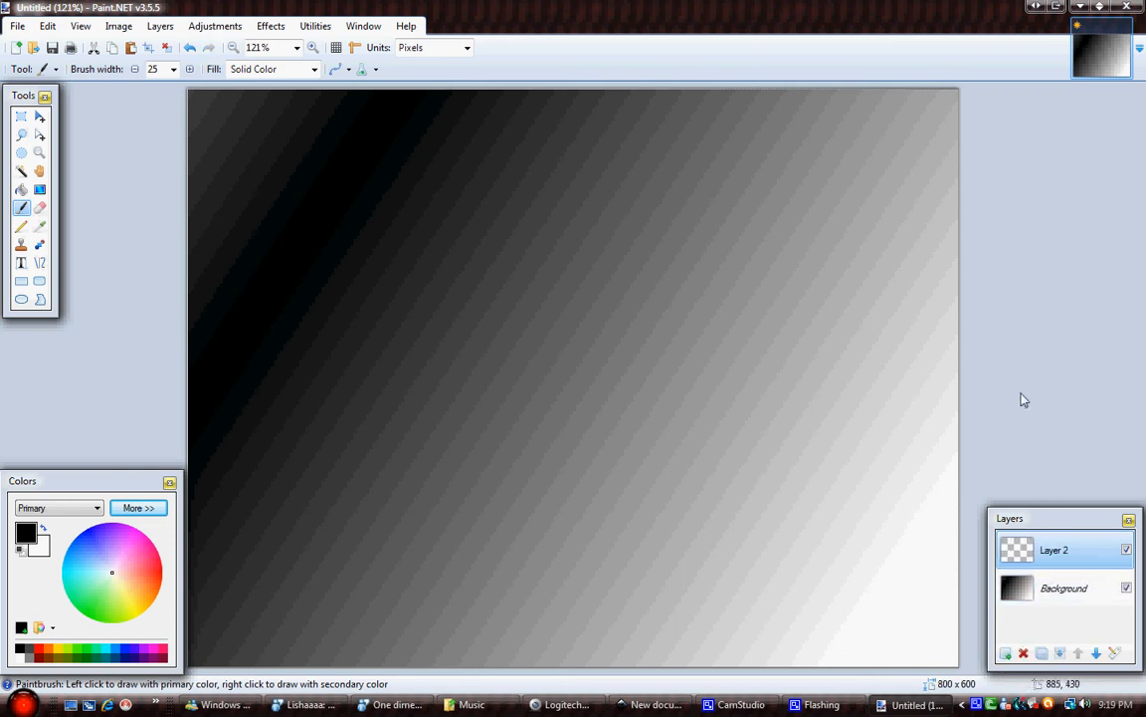
mouse_move(804, 167)
mouse_down()
mouse_move(513, 293)
mouse_move(398, 473)
mouse_move(289, 510)
mouse_up()
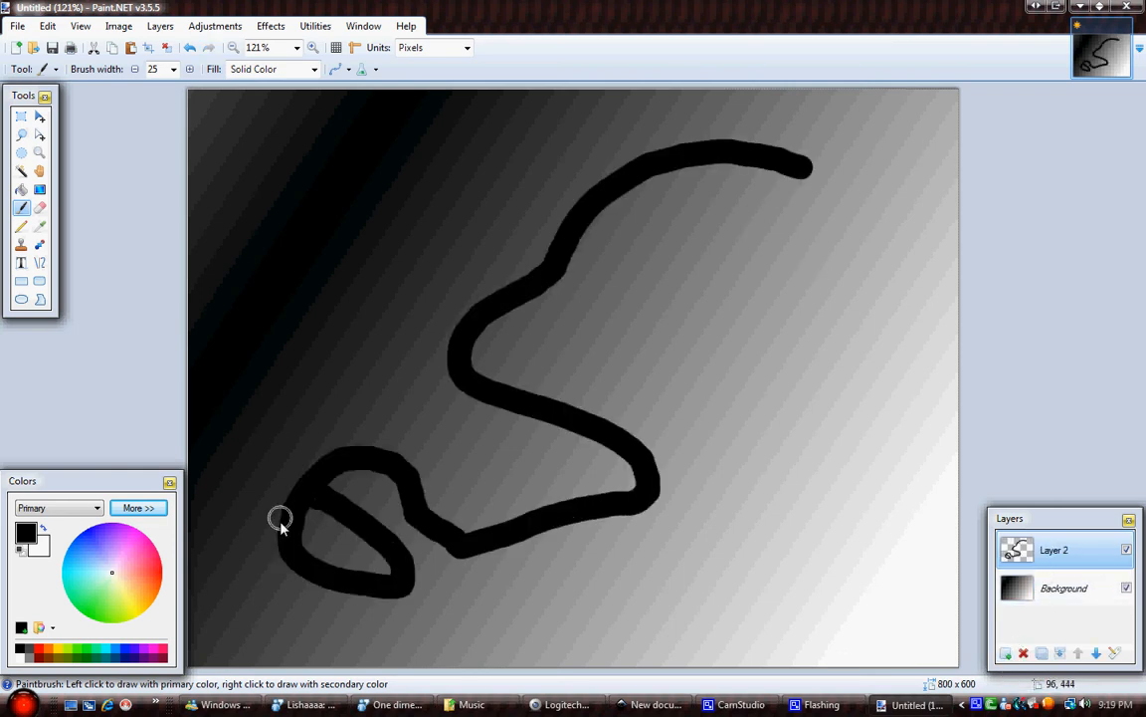
drag(768, 321, 741, 450)
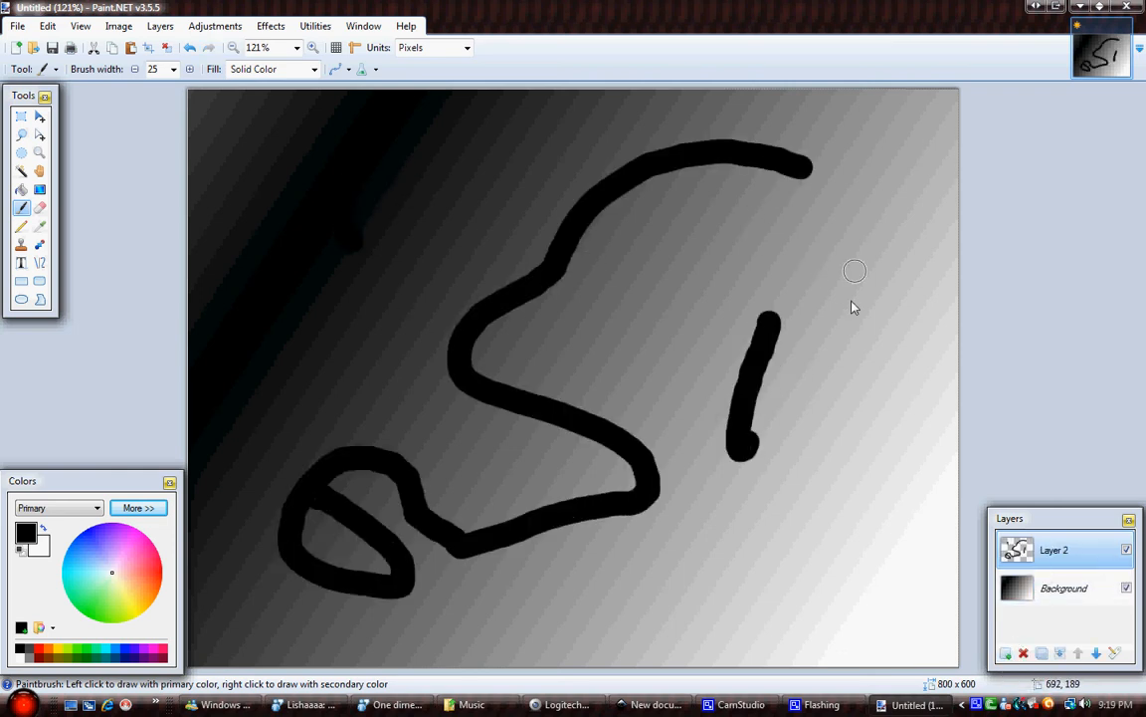
drag(853, 289, 836, 398)
mouse_move(680, 366)
mouse_down()
mouse_move(876, 422)
mouse_move(901, 376)
mouse_up()
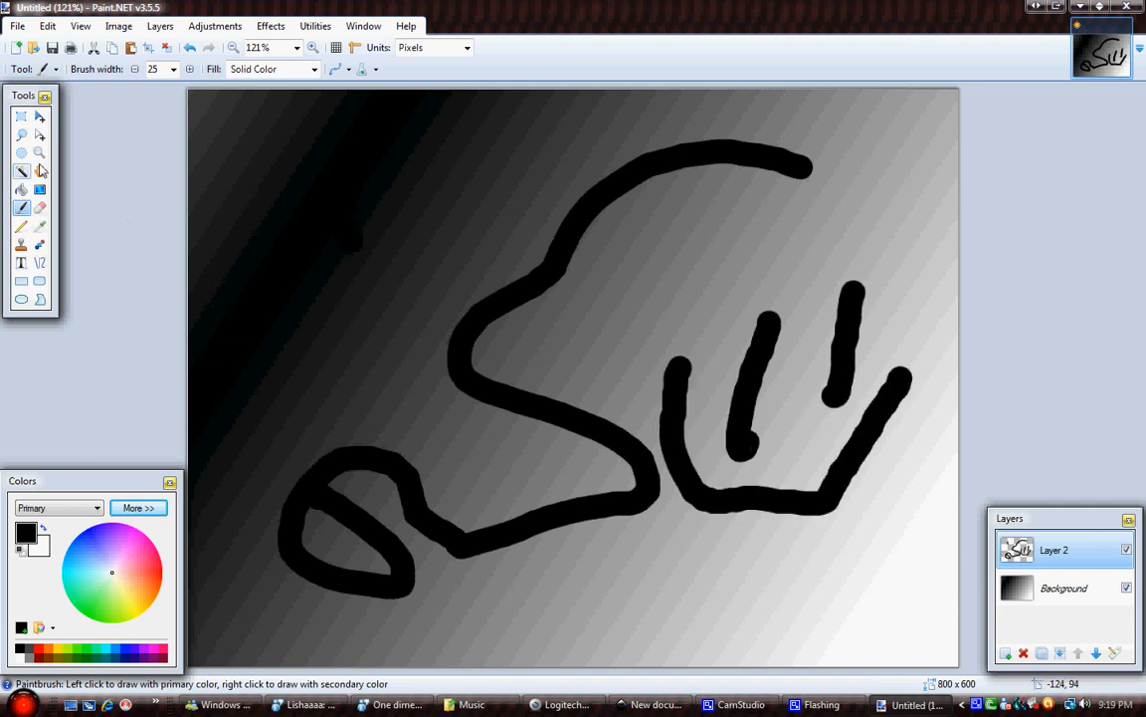
Step: Select about 286 x 408 pixels around the smiley, deselect it, and move all of Layer 2's content about 23 pixels left and 18 down
click(21, 116)
key(ctrl+a)
drag(902, 180, 626, 572)
click(40, 117)
mouse_move(771, 384)
mouse_down()
mouse_move(622, 325)
mouse_move(738, 418)
mouse_move(737, 389)
mouse_move(769, 385)
mouse_up()
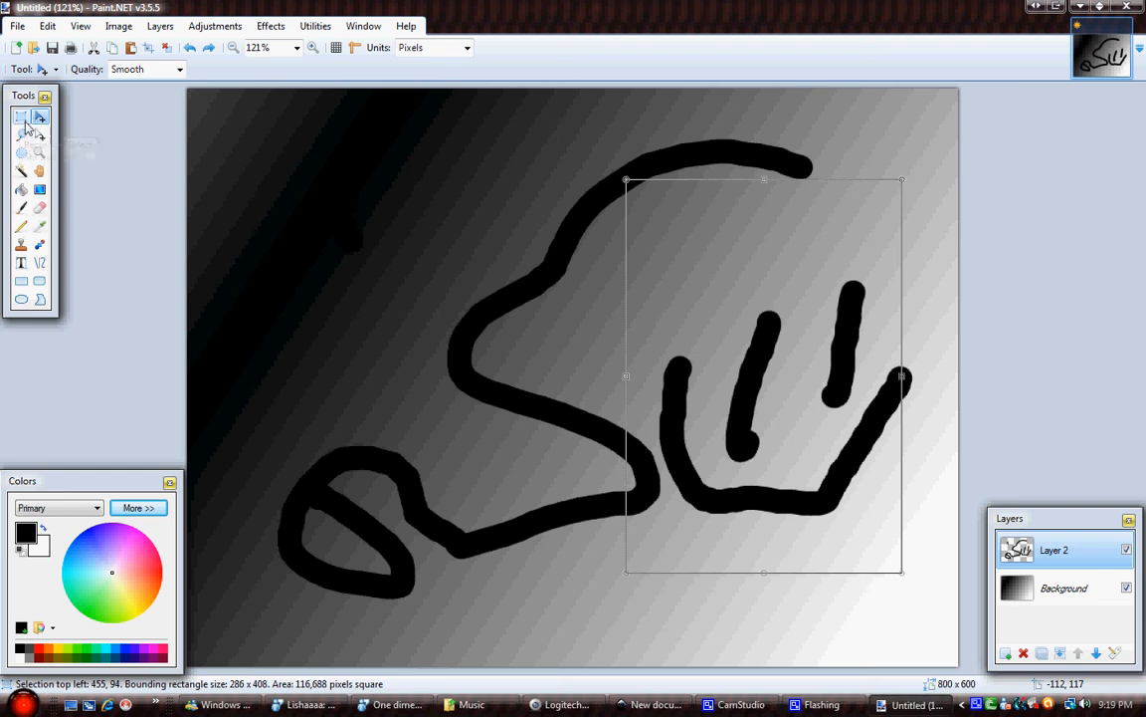
key(ctrl+d)
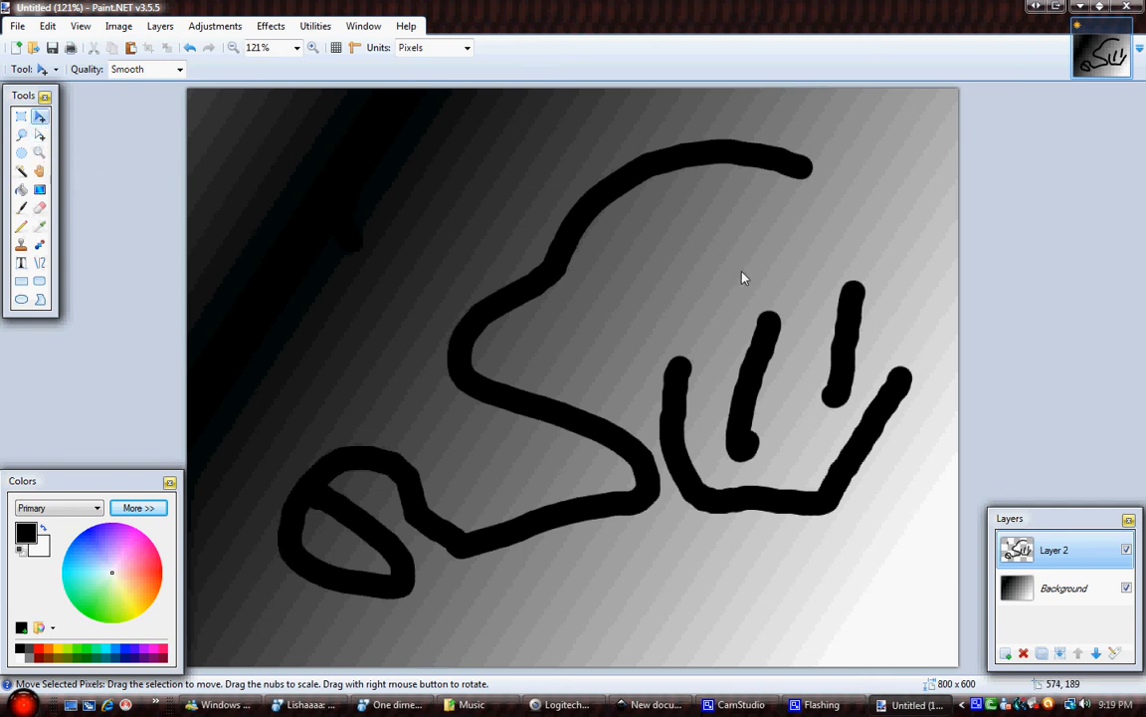
mouse_move(757, 264)
mouse_down()
mouse_move(693, 319)
mouse_move(796, 255)
mouse_move(826, 322)
mouse_move(696, 251)
mouse_move(704, 264)
mouse_move(683, 278)
mouse_move(728, 310)
mouse_move(735, 278)
mouse_up()
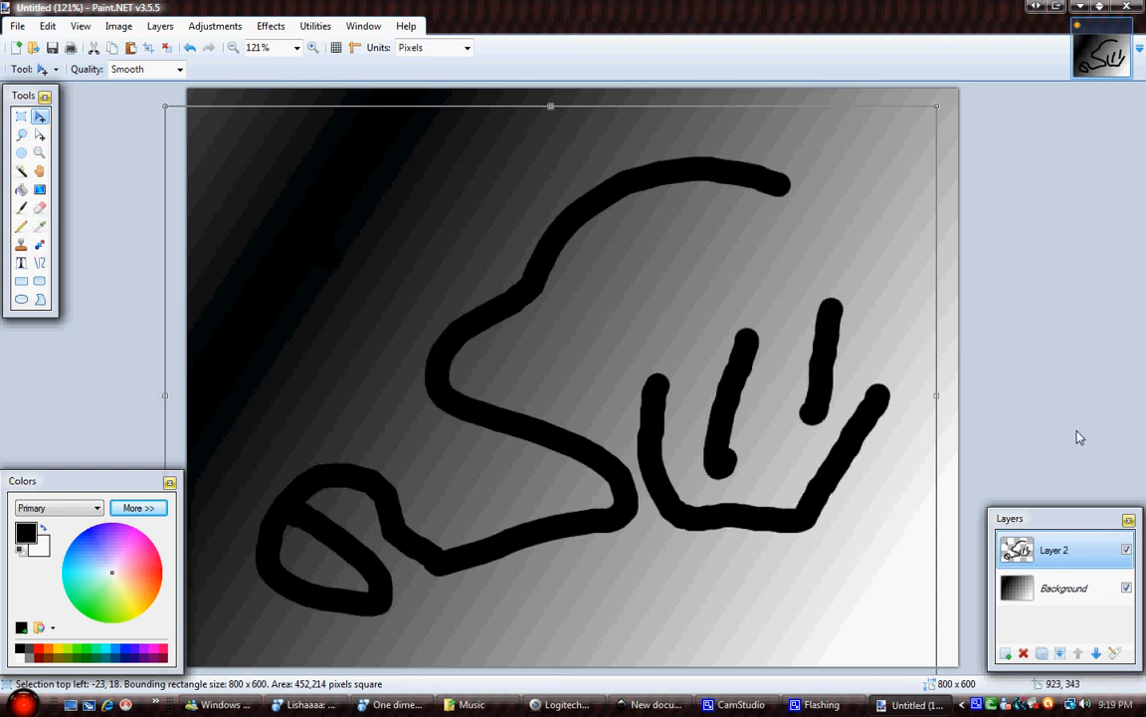
Step: Open Layer 2's properties and switch its visibility off and back on
double_click(1061, 559)
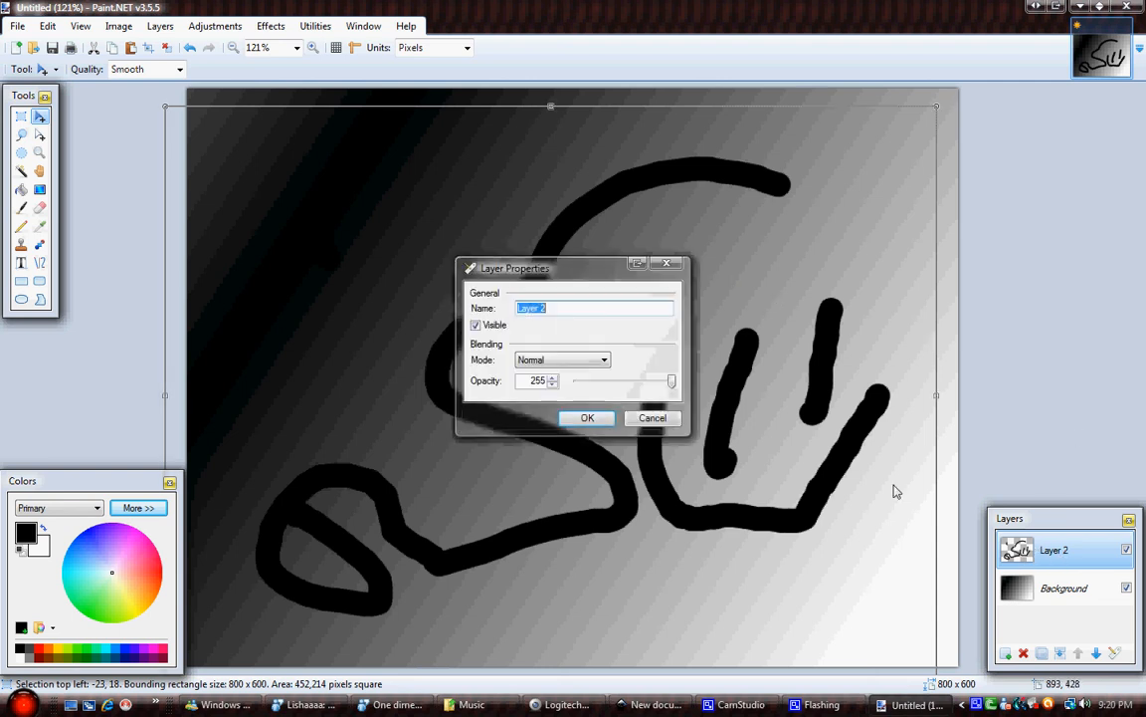
drag(577, 269, 948, 151)
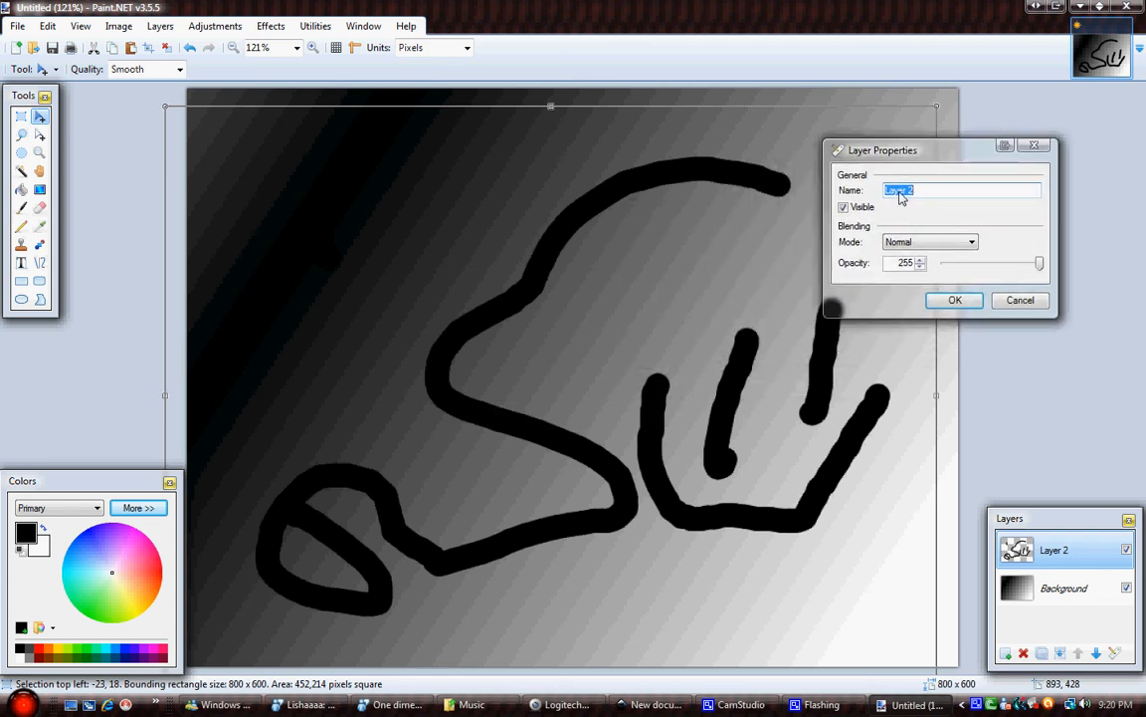
click(843, 207)
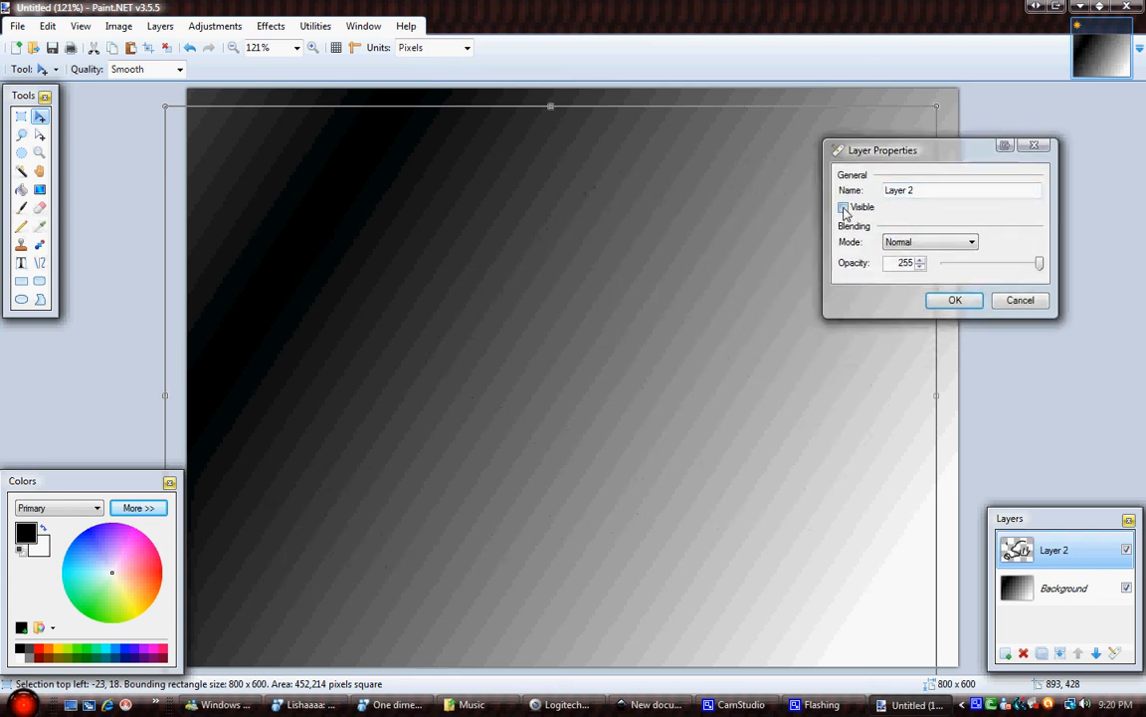
click(844, 208)
mouse_move(1043, 271)
mouse_down()
mouse_move(964, 266)
mouse_move(1055, 268)
mouse_up()
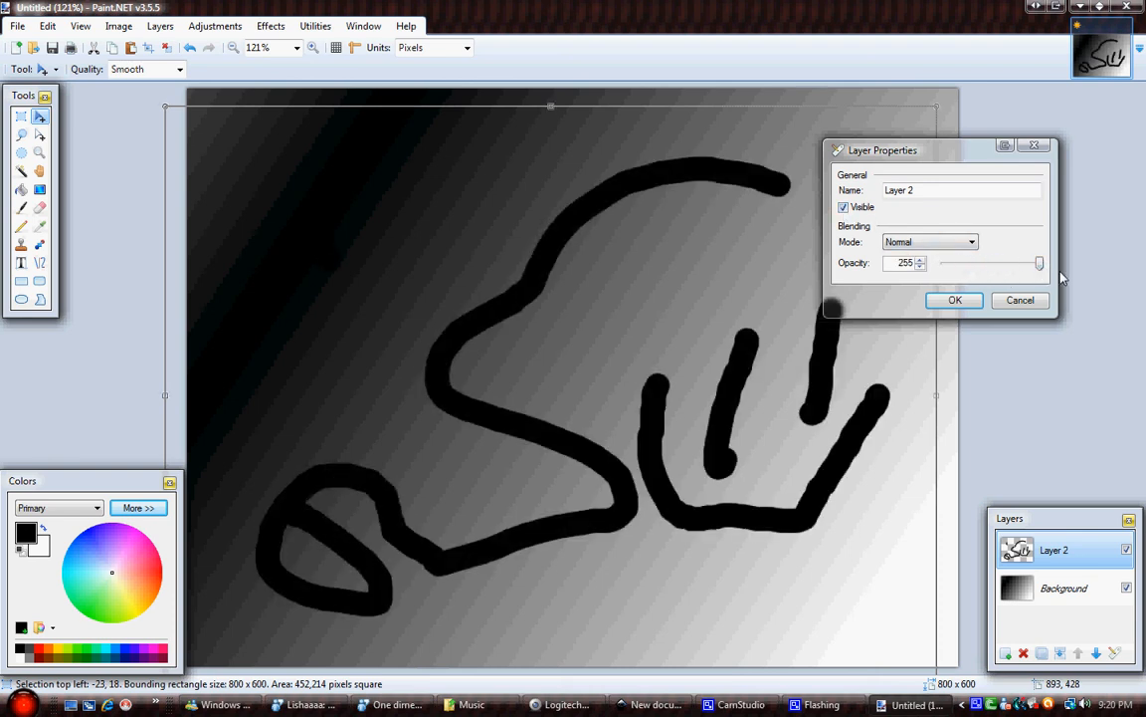
Step: Preview Layer 2's blending modes from Multiply through Reflect and Overlay to Darken, return to Normal, and accept the layer properties
click(965, 244)
click(951, 269)
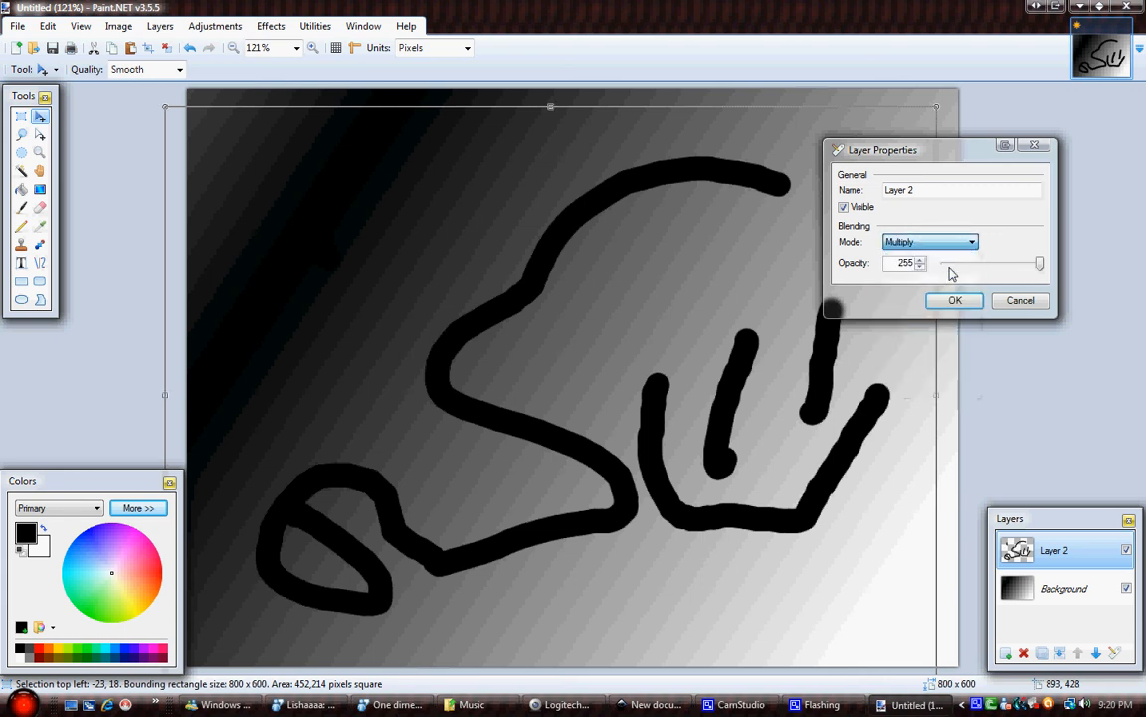
key(Down)
key(Down)
key(Down)
key(Down)
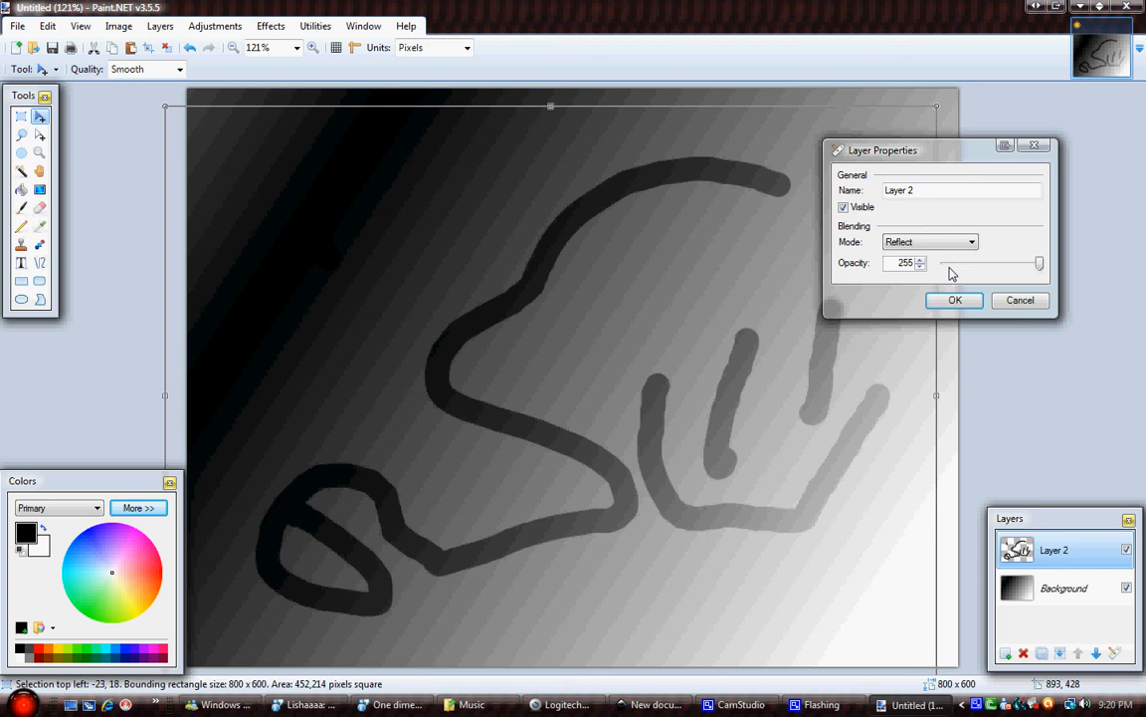
key(Down)
key(Down)
key(Down)
key(Down)
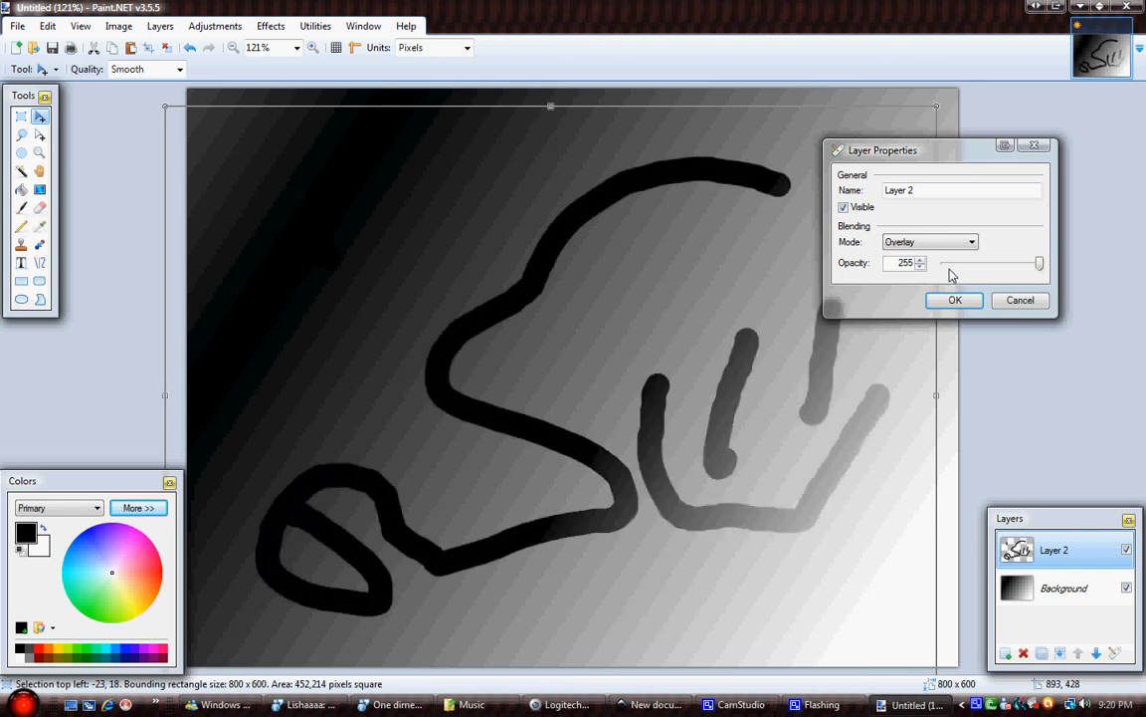
key(Down)
key(Down)
key(Down)
key(Down)
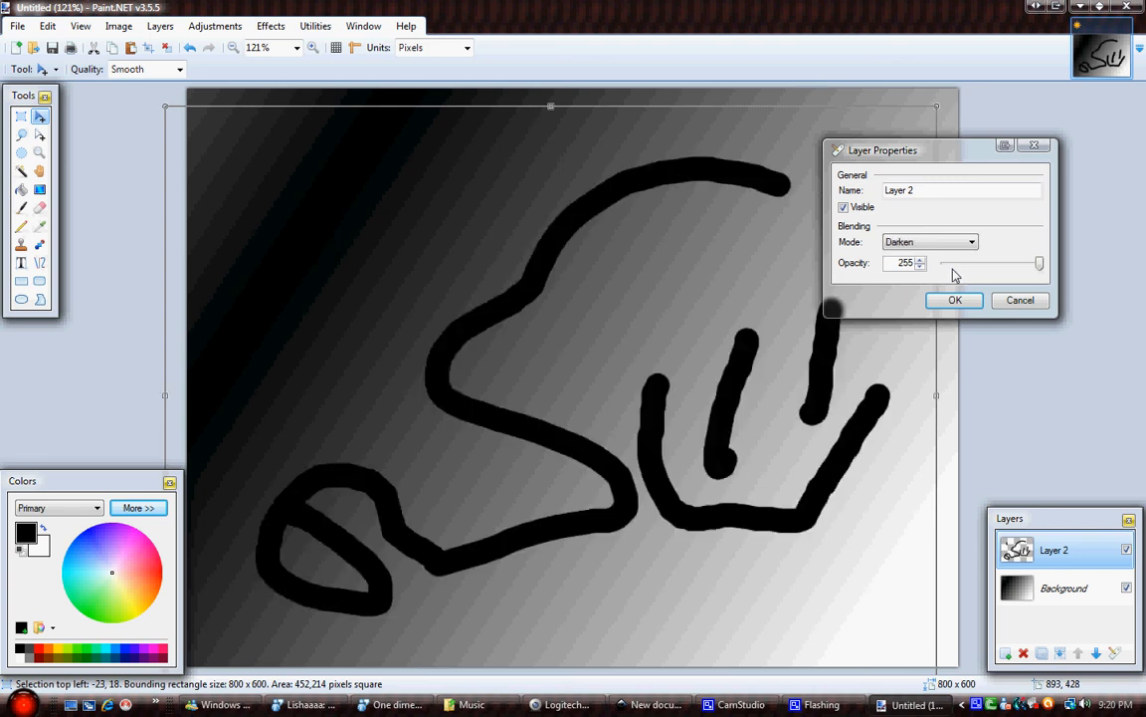
key(Up)
key(Up)
key(Up)
key(Up)
key(Up)
key(Up)
key(Up)
key(Up)
key(Up)
key(Up)
key(Up)
key(Up)
key(Up)
click(954, 300)
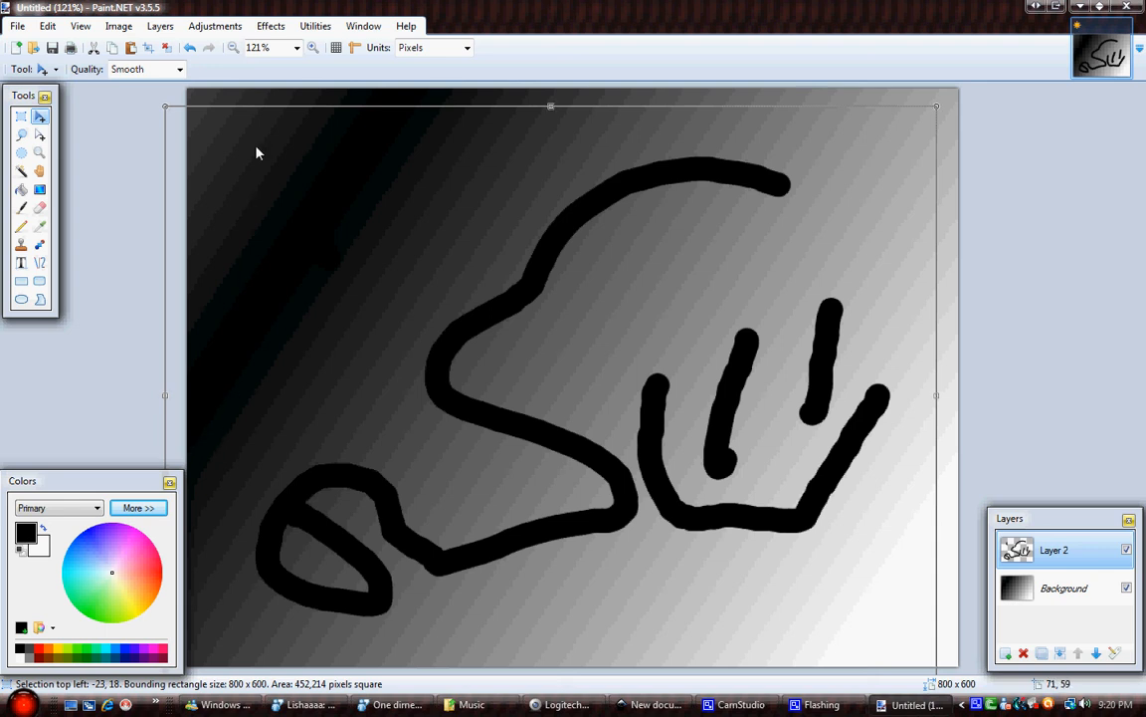
Step: Look through the available effects, including the Tools and Shapes categories
click(271, 27)
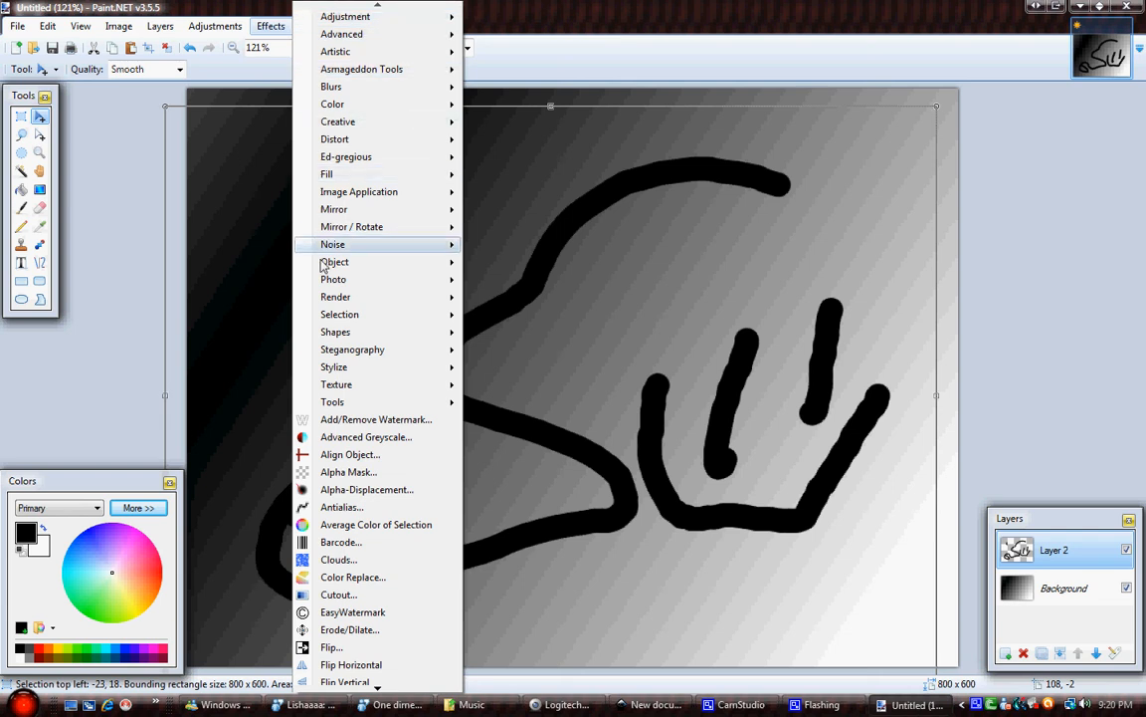
mouse_move(348, 408)
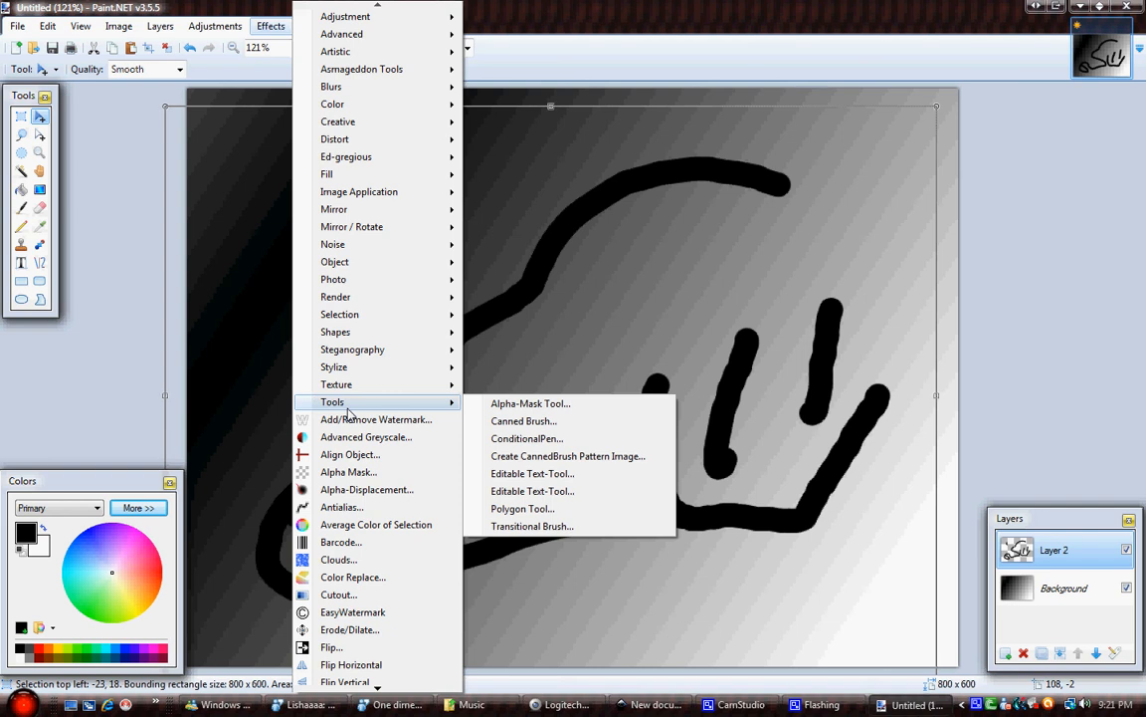
mouse_move(339, 331)
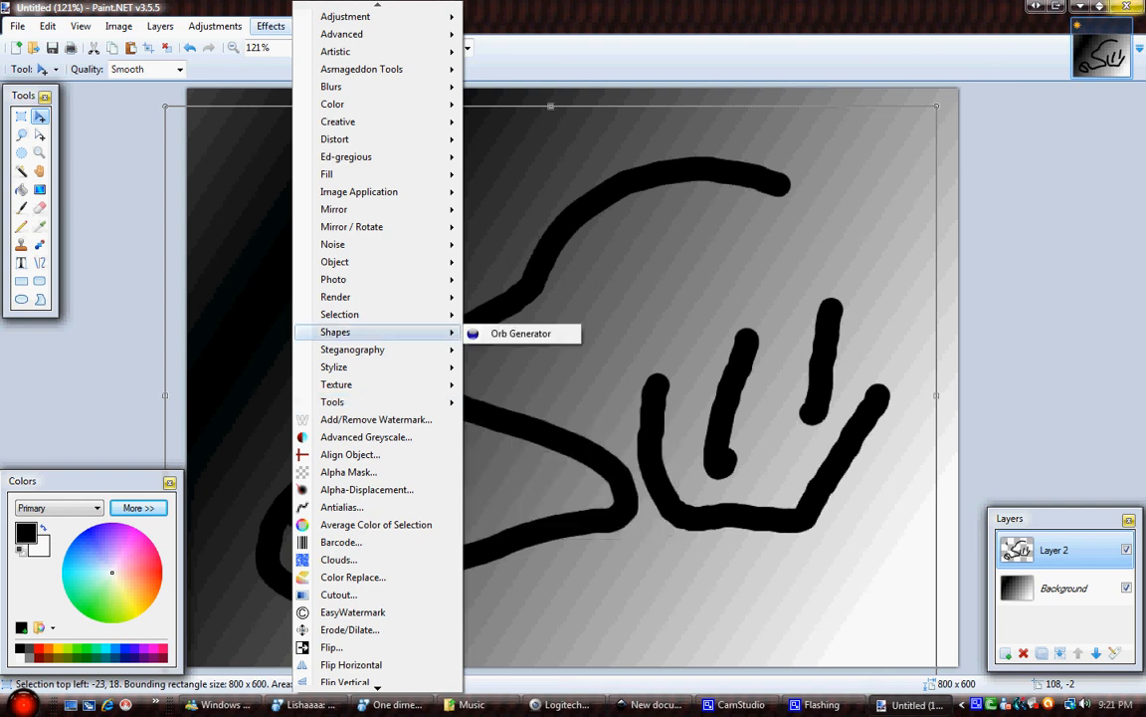